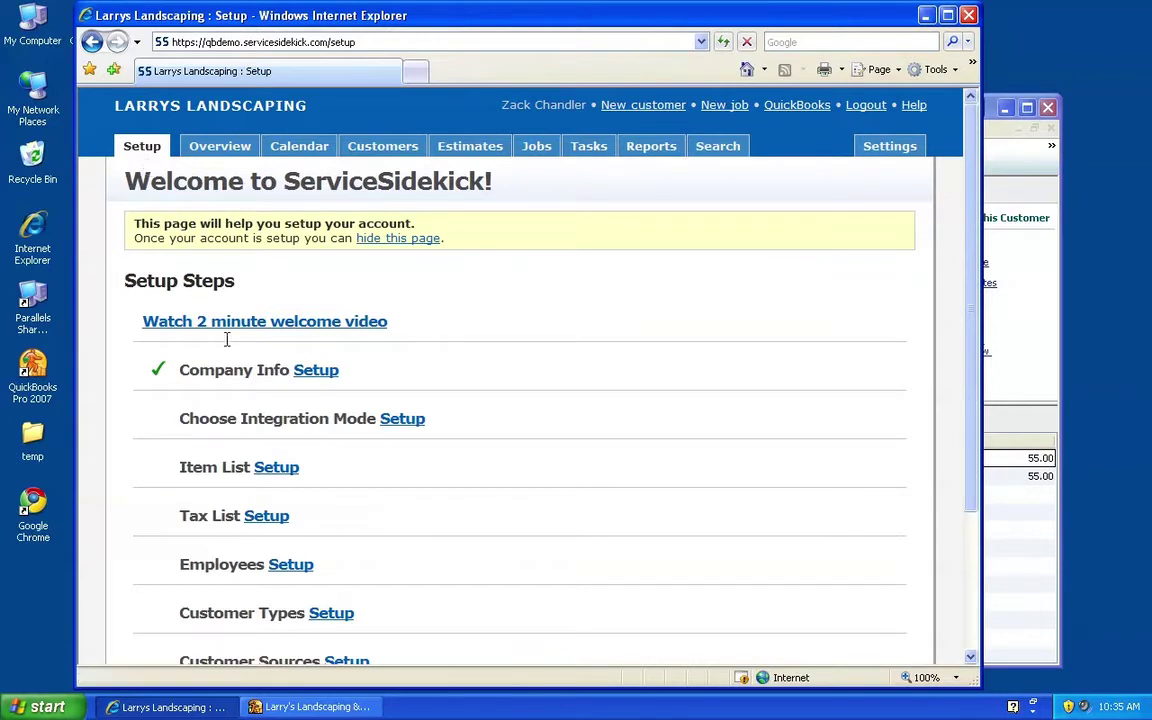
Set the integration mode to 'QuickBooks 2006 or newer' and save it
left_click(310, 374)
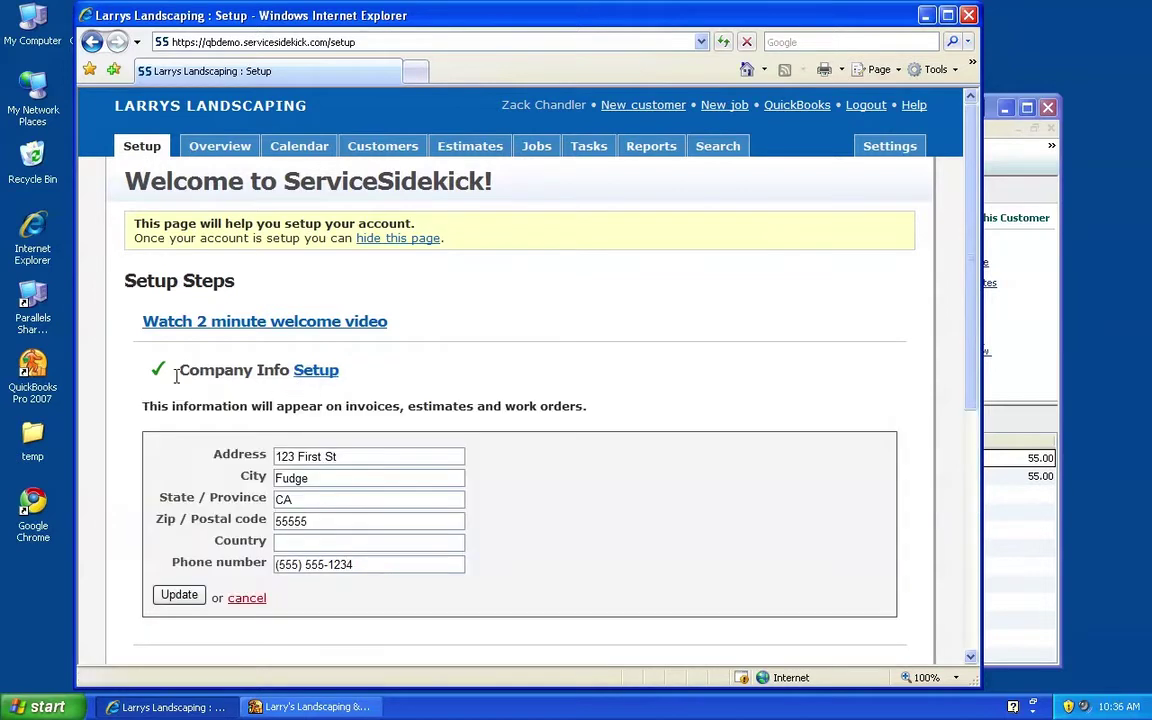
left_click(320, 376)
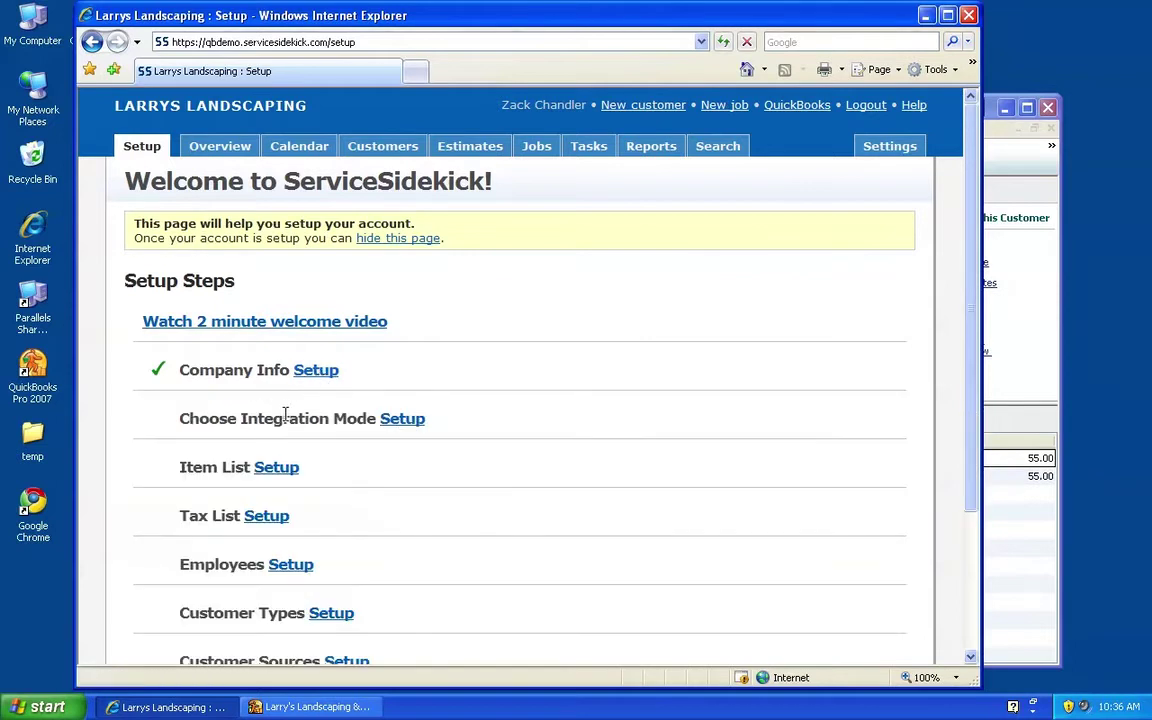
left_click(396, 422)
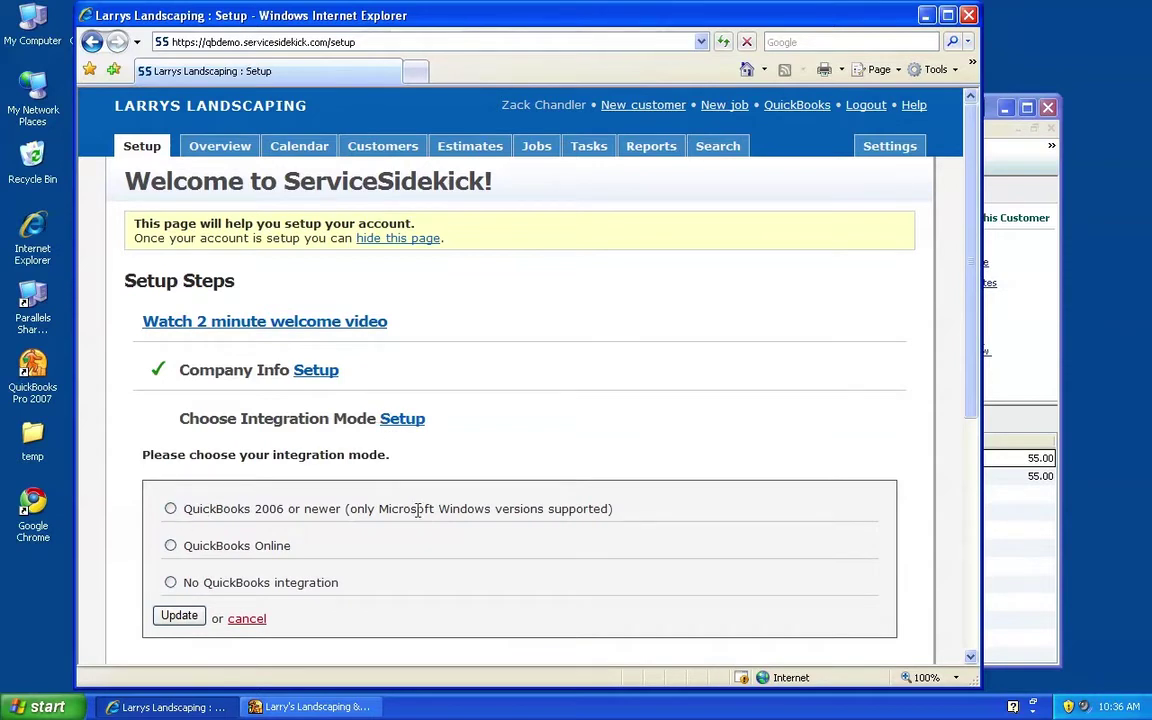
left_click(170, 509)
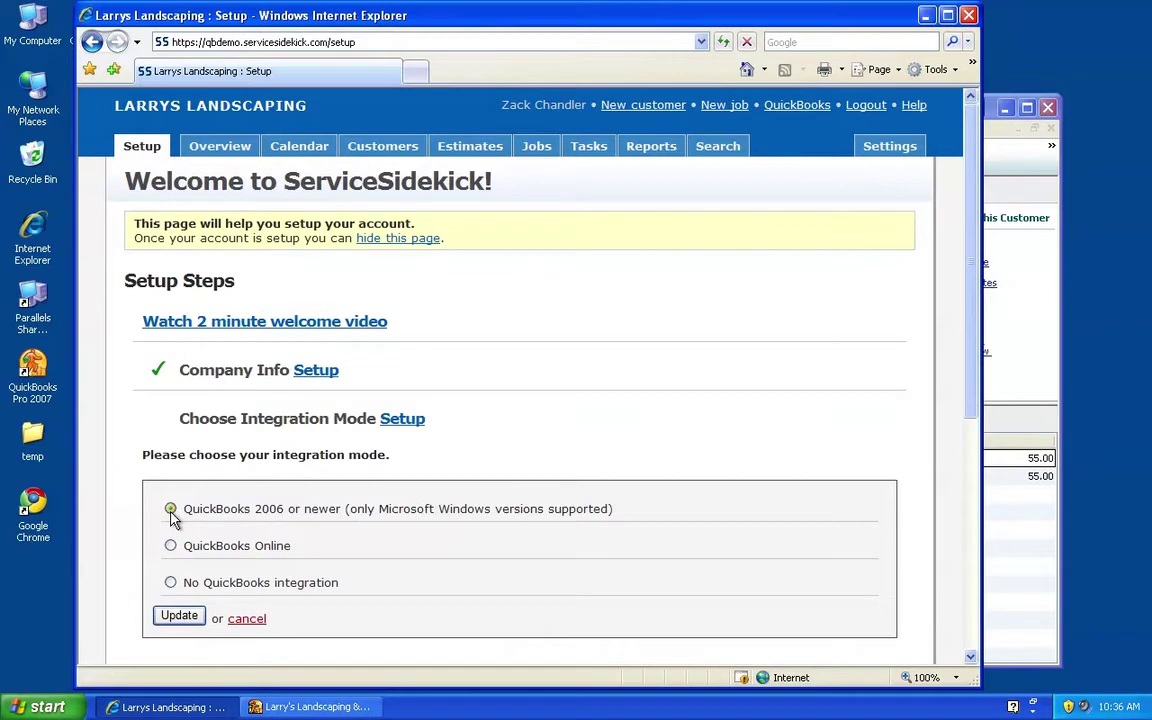
left_click(182, 617)
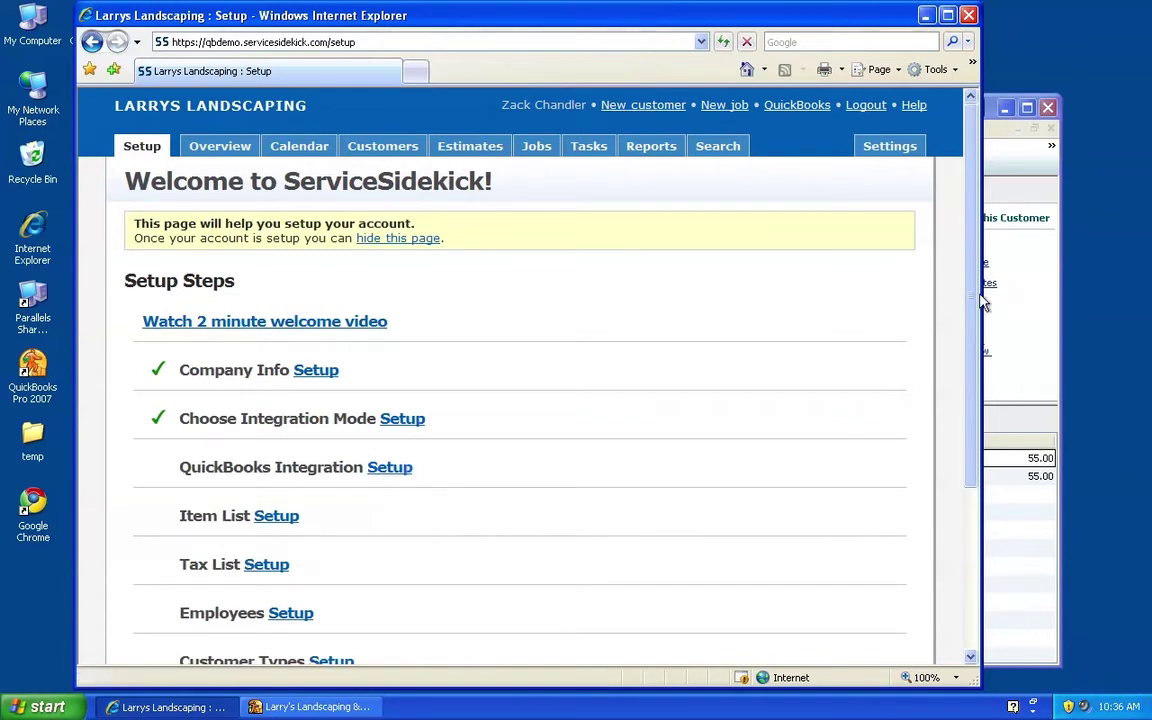
Check the QuickBooks company window's File menu, then return to the ServiceSidekick setup page
left_click(992, 117)
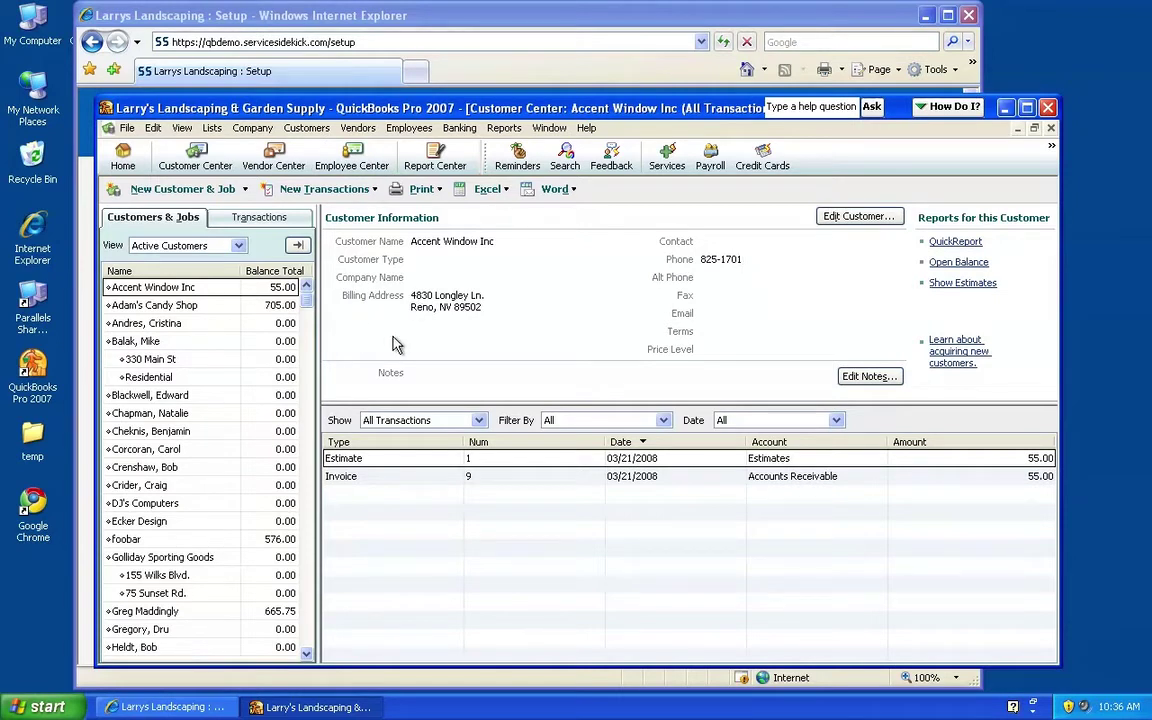
left_click(127, 128)
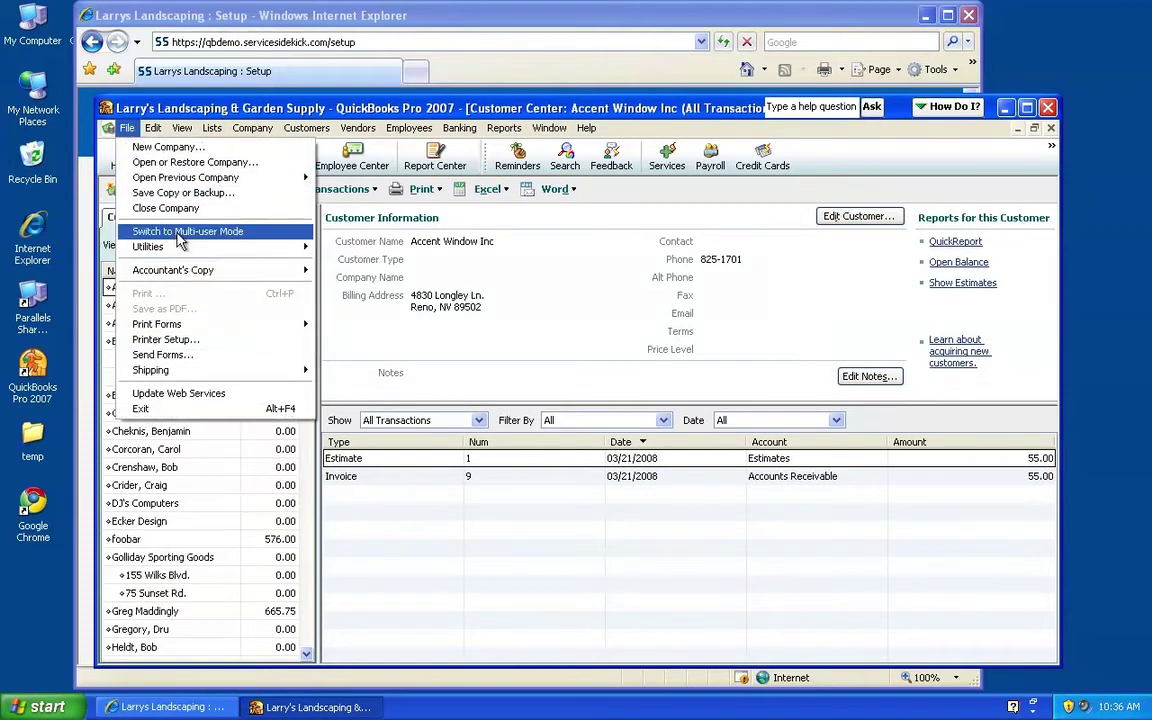
mouse_move(181, 128)
left_click(199, 107)
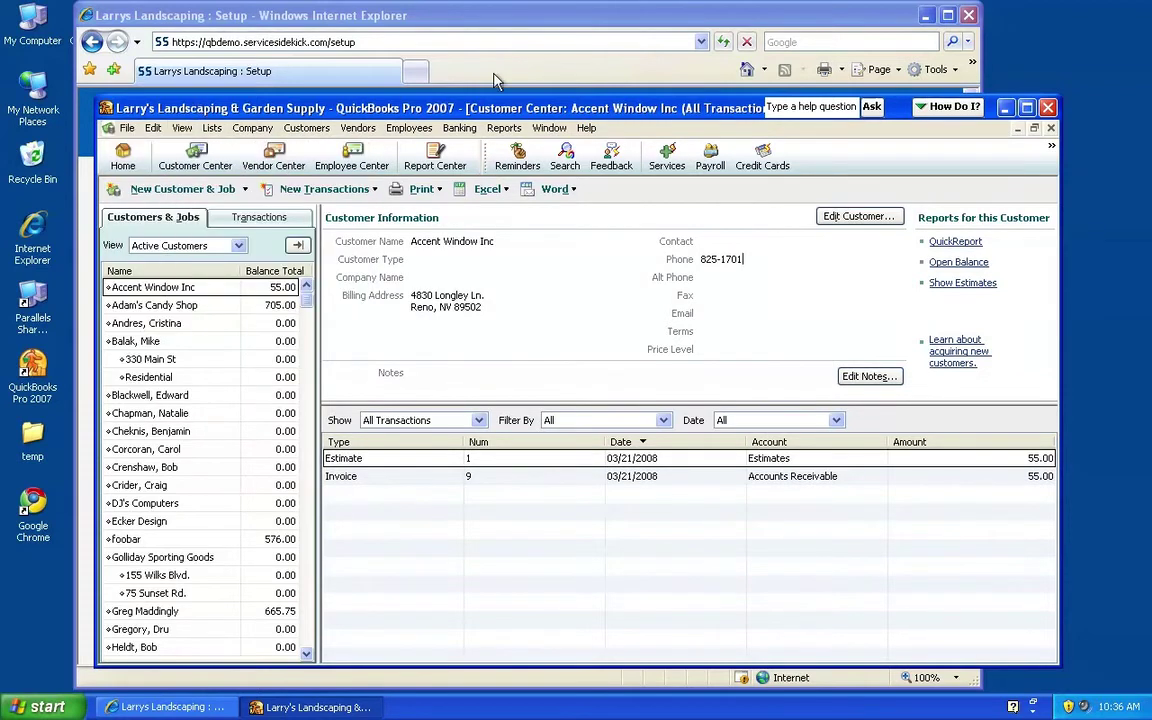
left_click(534, 65)
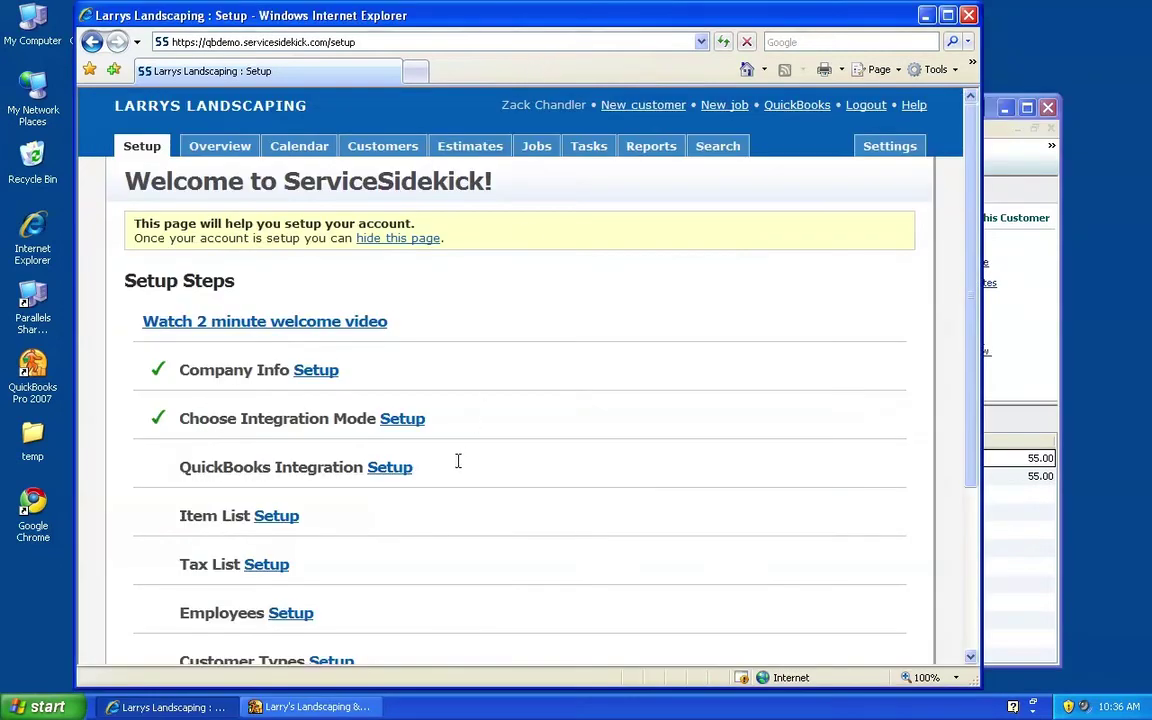
Show the QuickBooks Integration instructions for installing the Web Connector and the company's QWC file
left_click(389, 468)
scroll(589, 472, "down", 3)
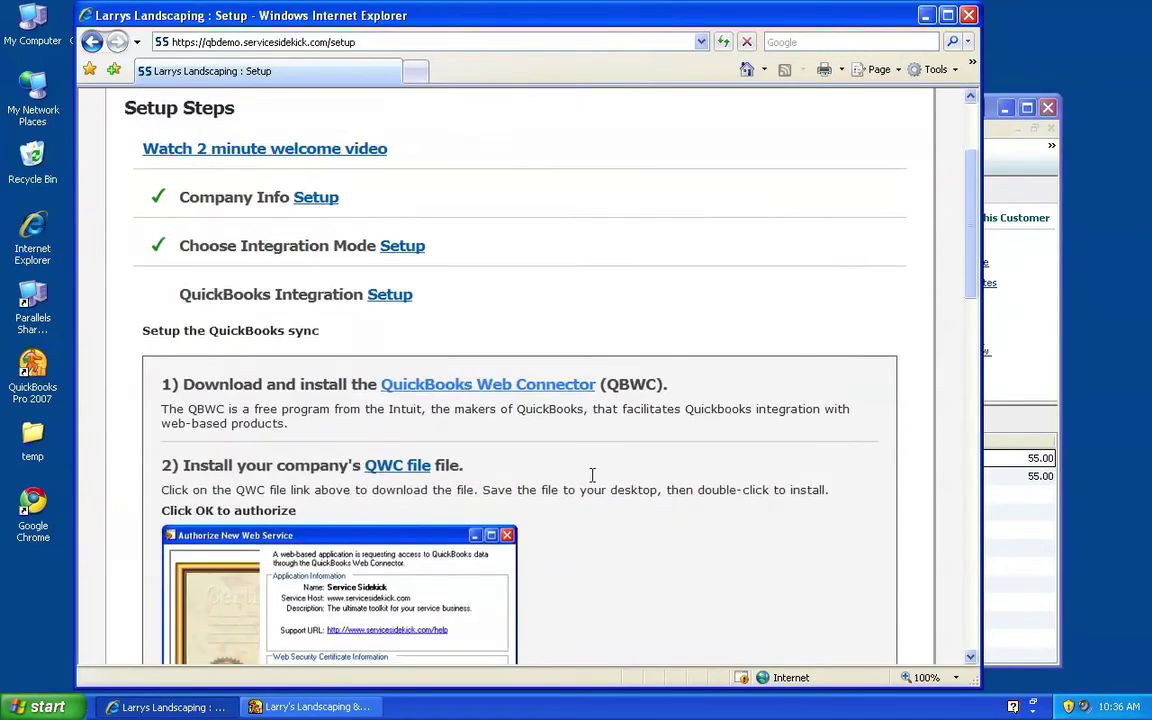
scroll(589, 472, "down", 5)
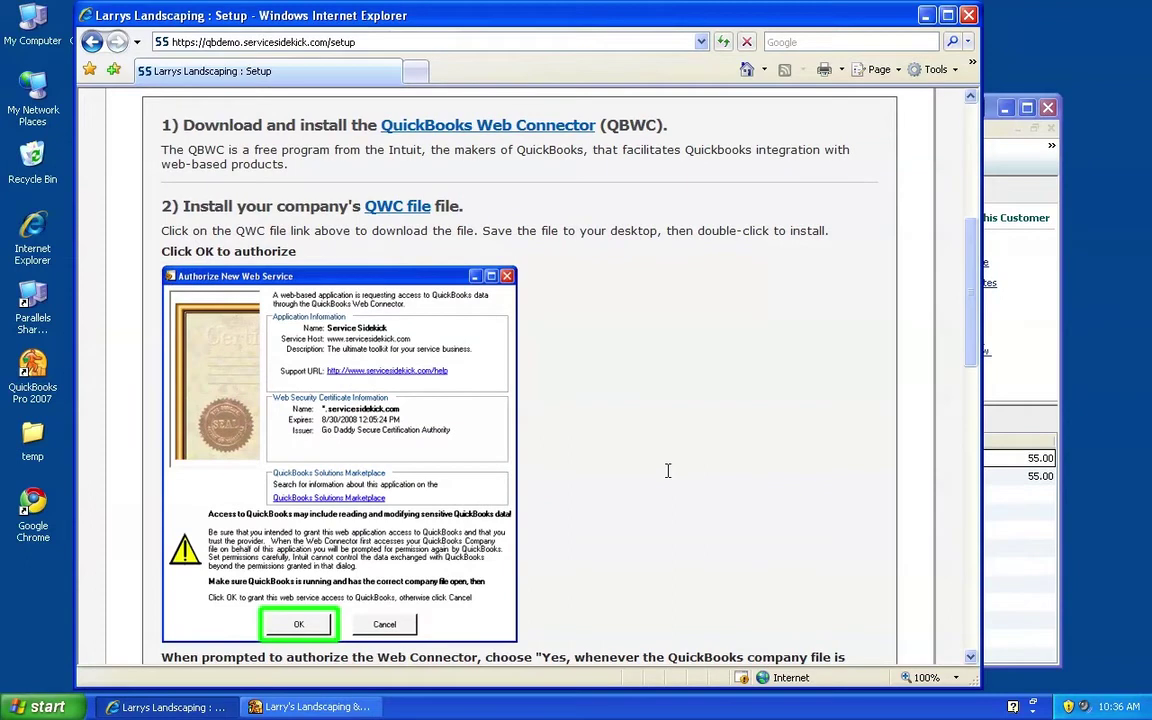
Download and save the Web Connector installer from Intuit Marketplace, then close the Marketplace window
left_click(435, 127)
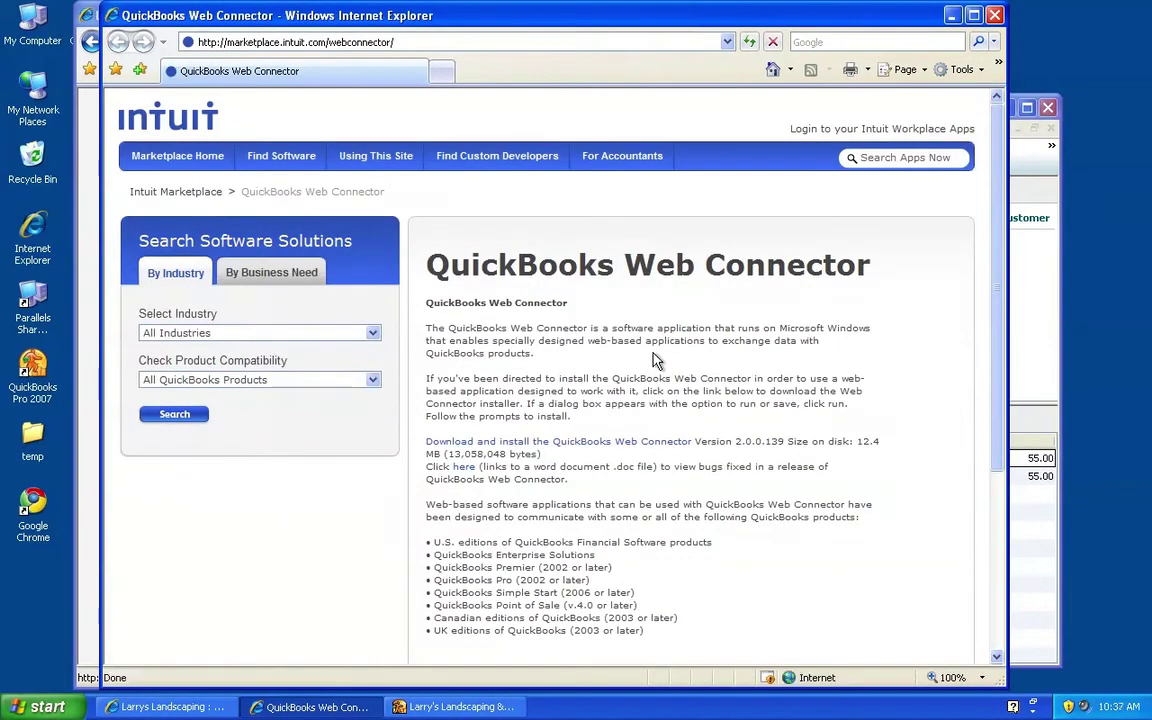
left_click(502, 447)
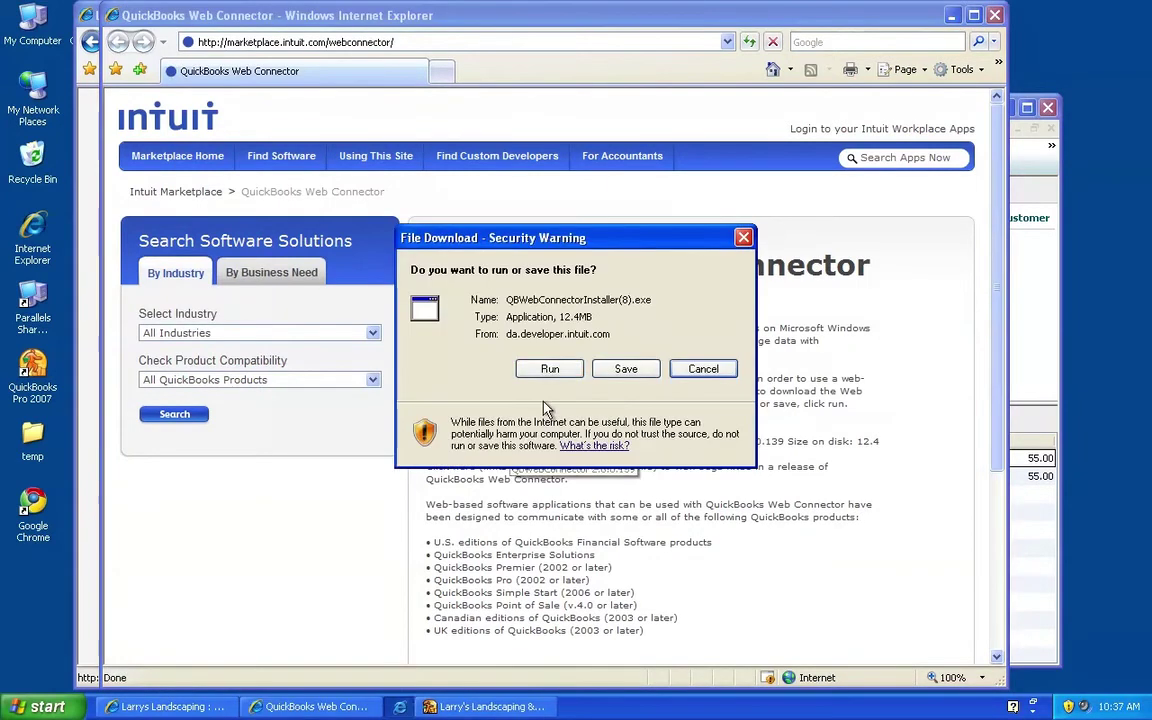
left_click(703, 370)
left_click(995, 15)
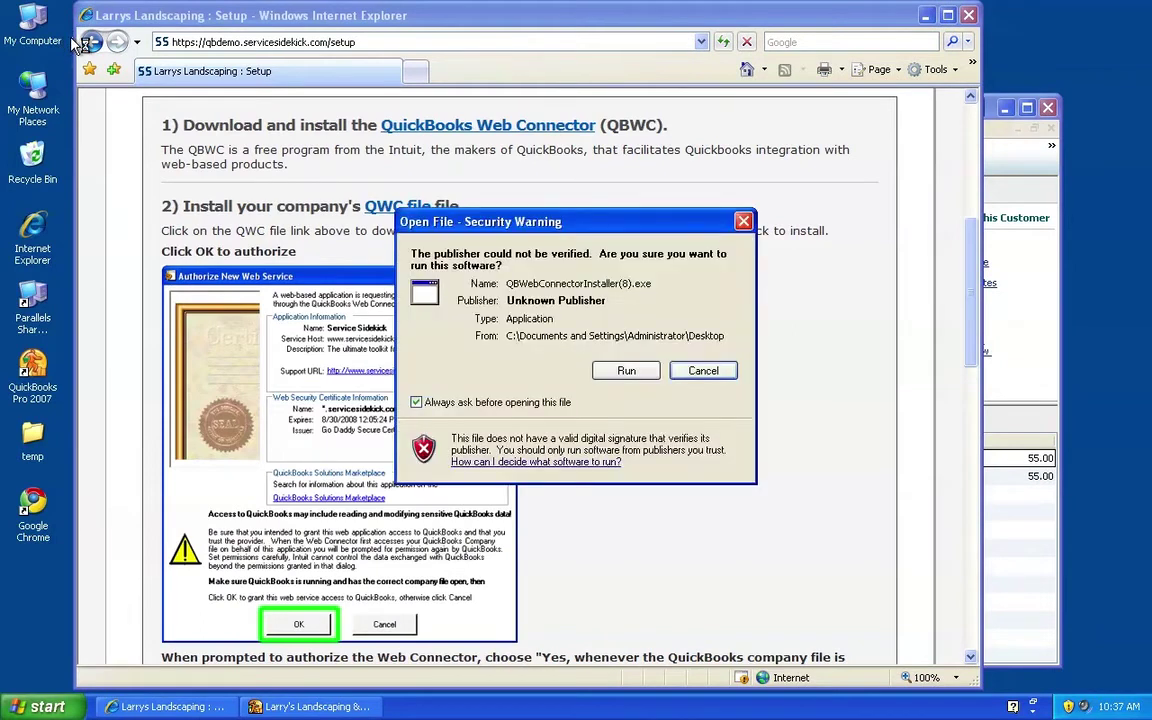
Run the installer, accept the licence terms, and install QBWebConnector 2.0.0.139
left_click(626, 371)
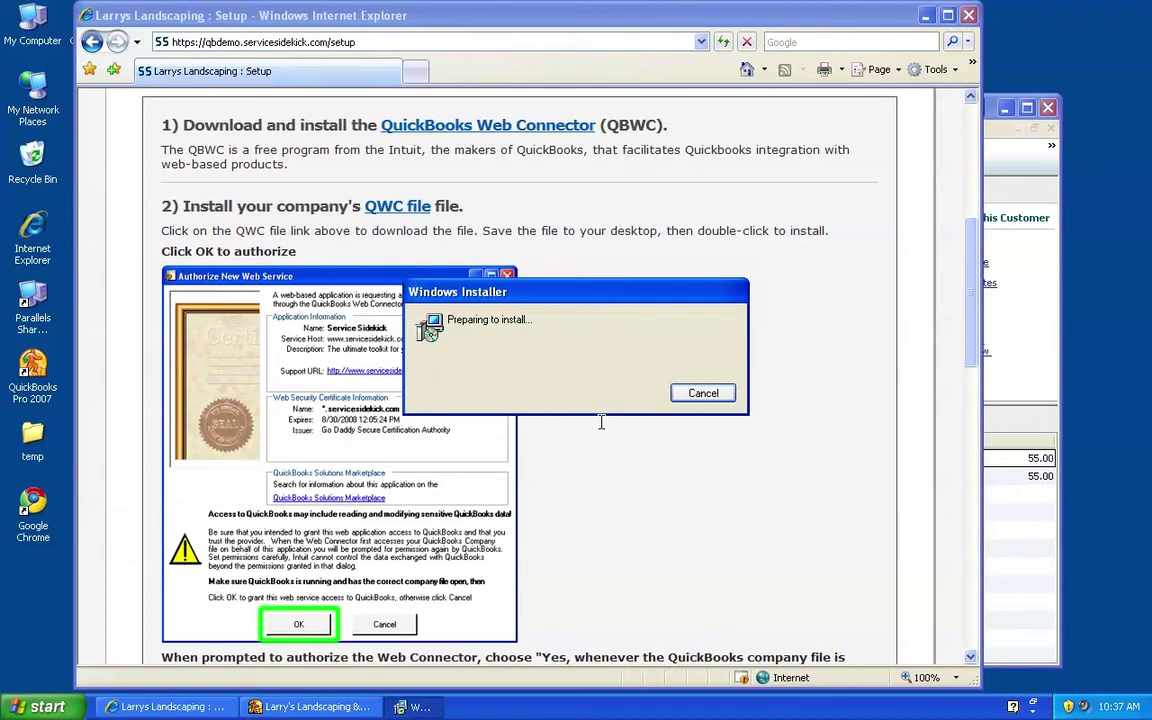
left_click(663, 500)
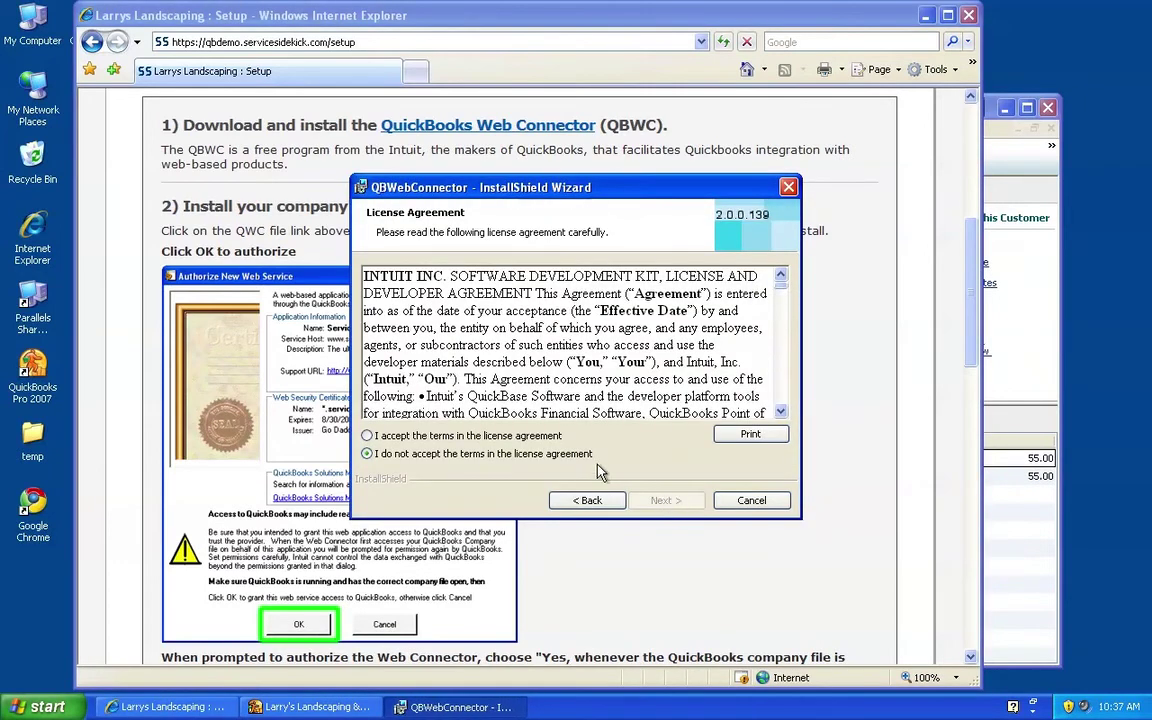
left_click(537, 438)
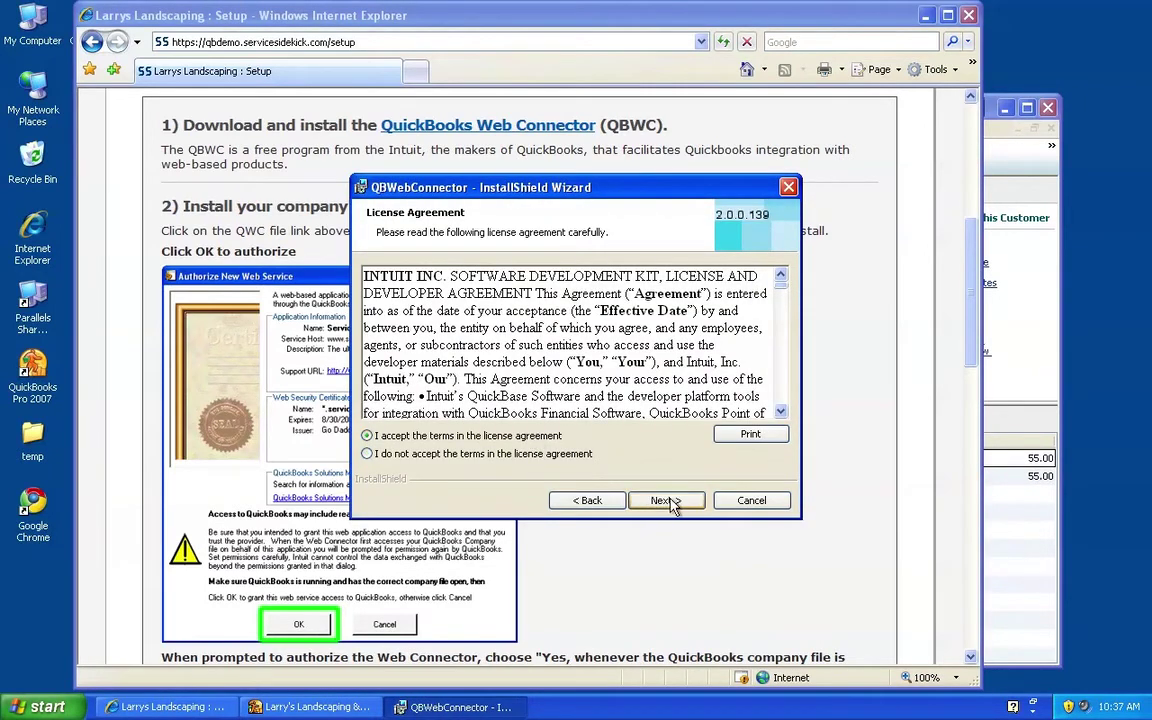
left_click(668, 502)
left_click(666, 501)
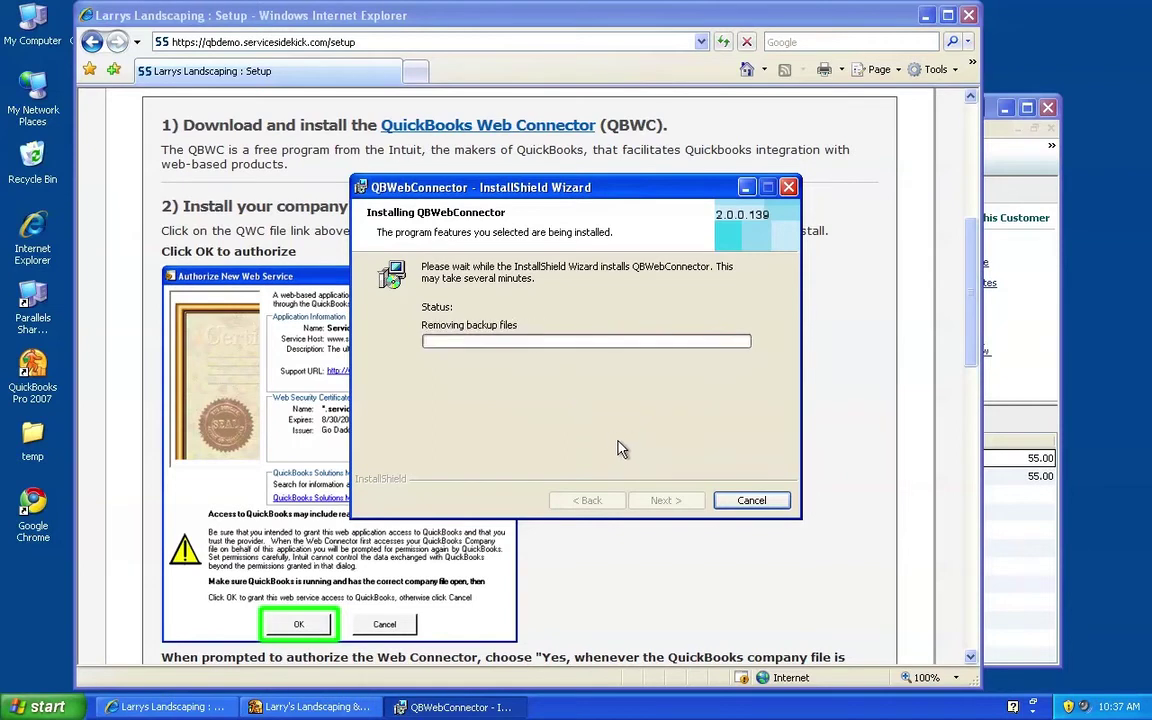
left_click(664, 497)
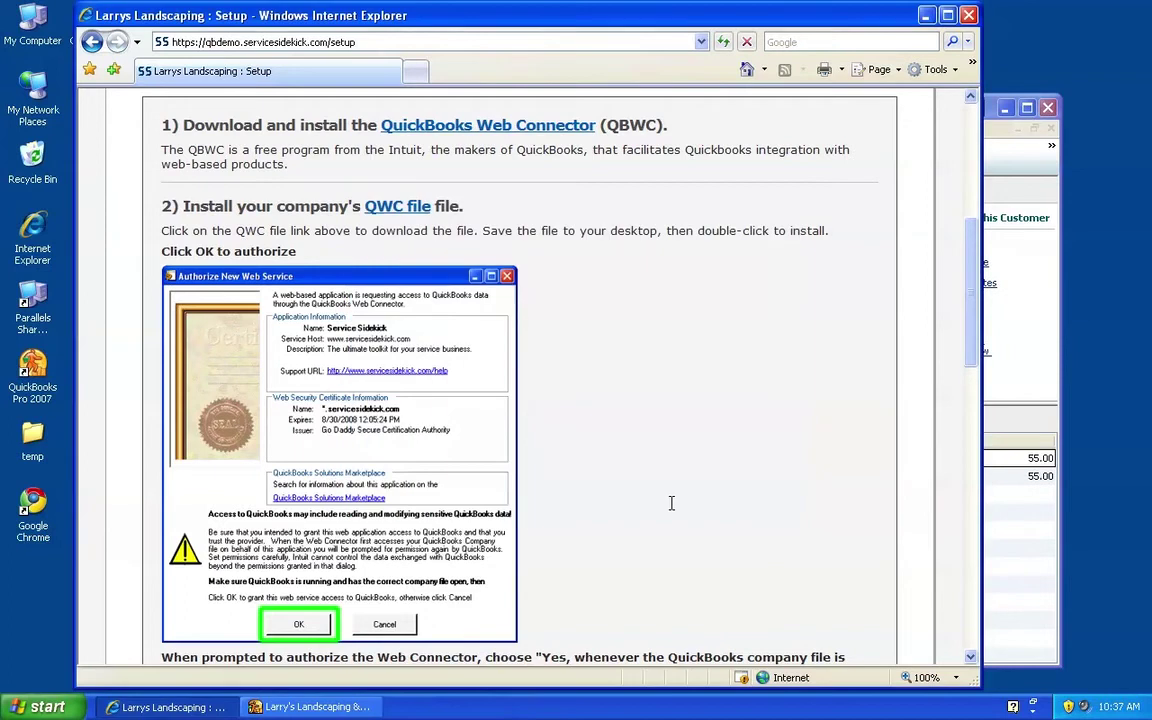
Open the company's servicesidekick.qwc file and authorize the ServiceSidekick - Larrys Landscaping web service
left_click(397, 209)
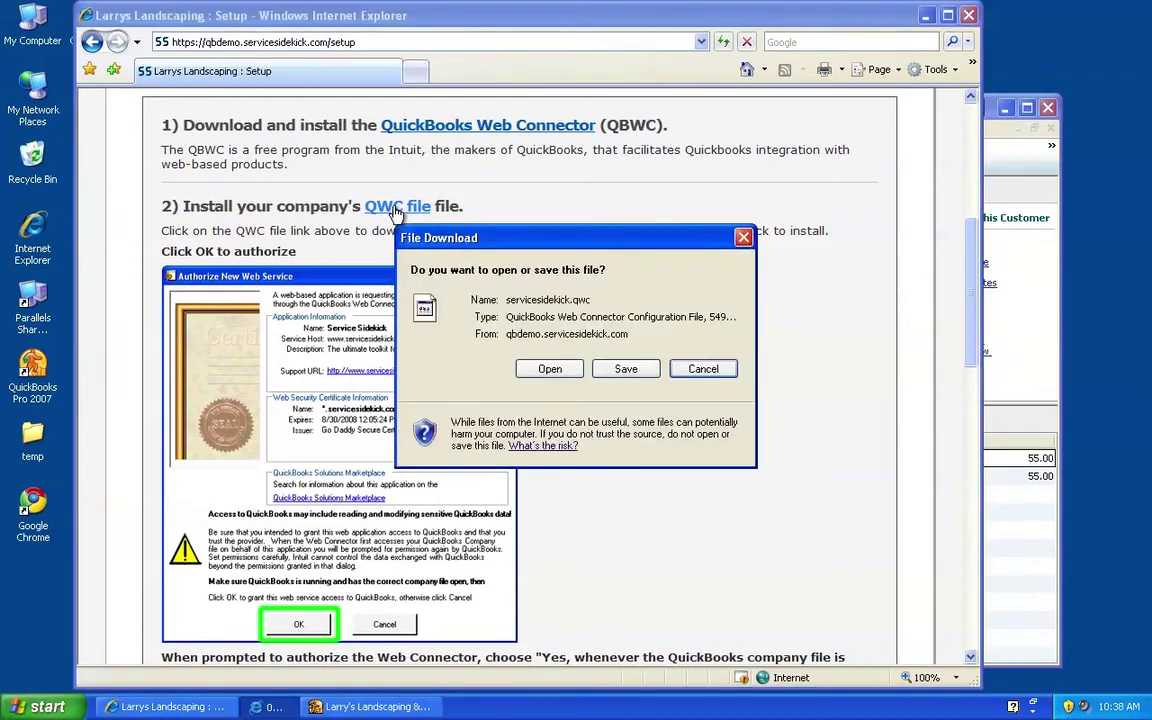
left_click(558, 369)
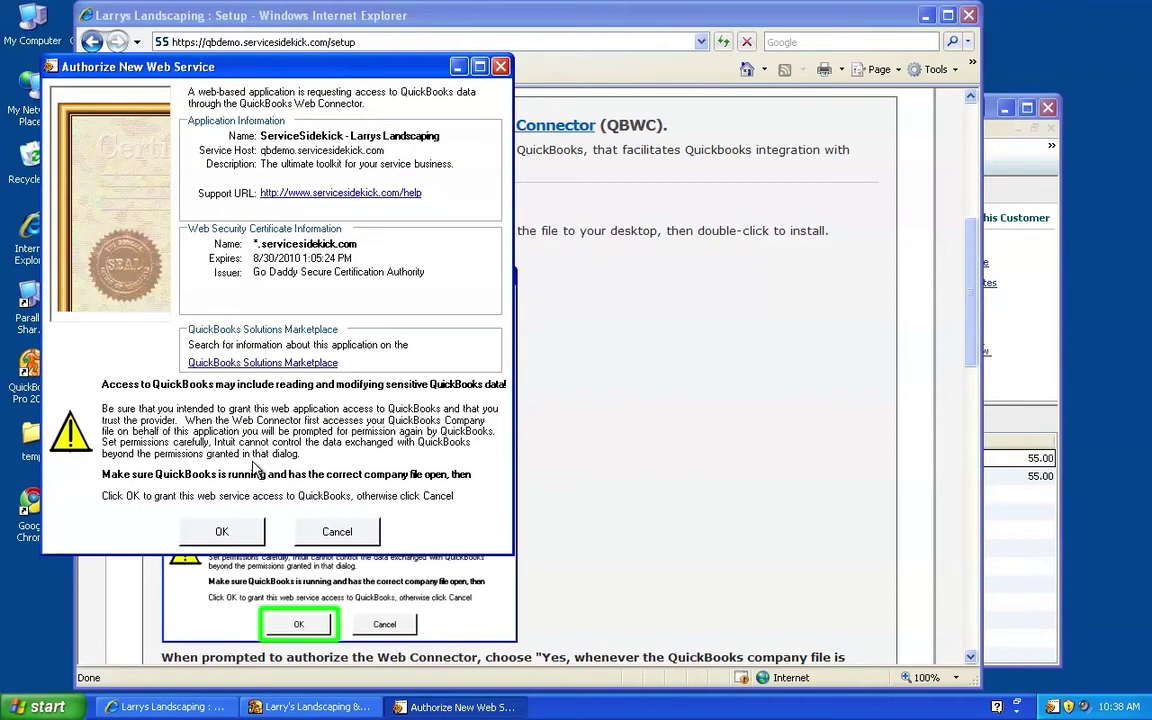
left_click(228, 532)
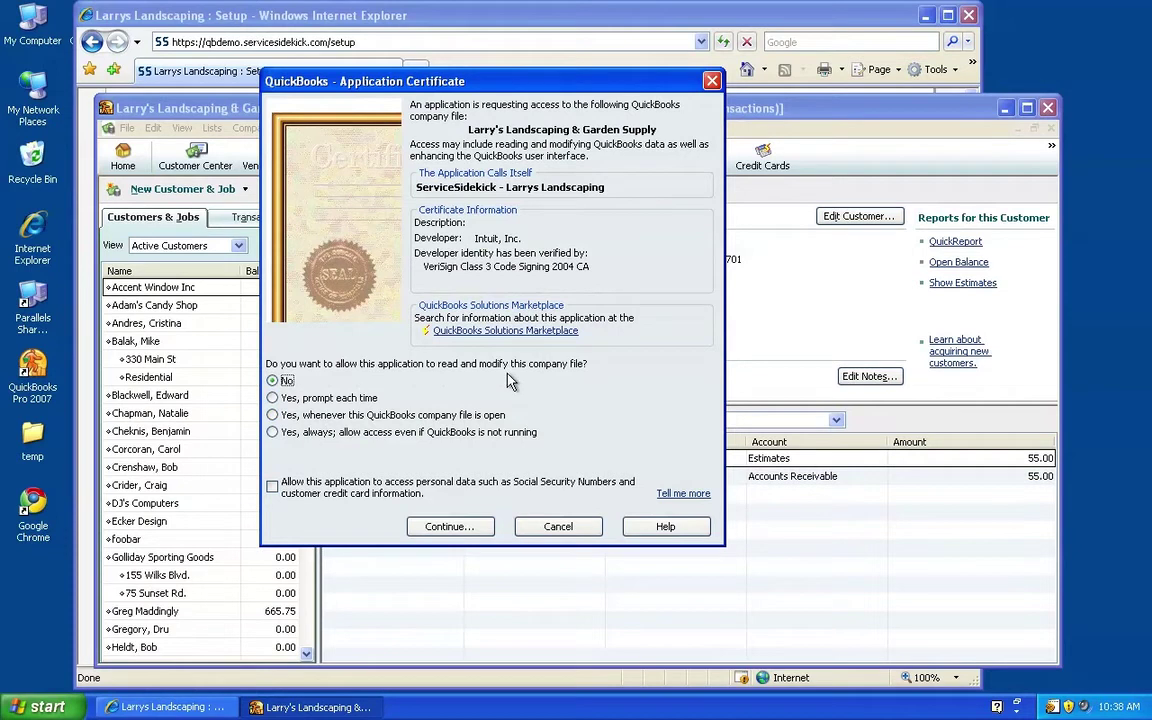
Allow ServiceSidekick access 'whenever this QuickBooks company file is open' and finish the certificate prompt
left_click(322, 417)
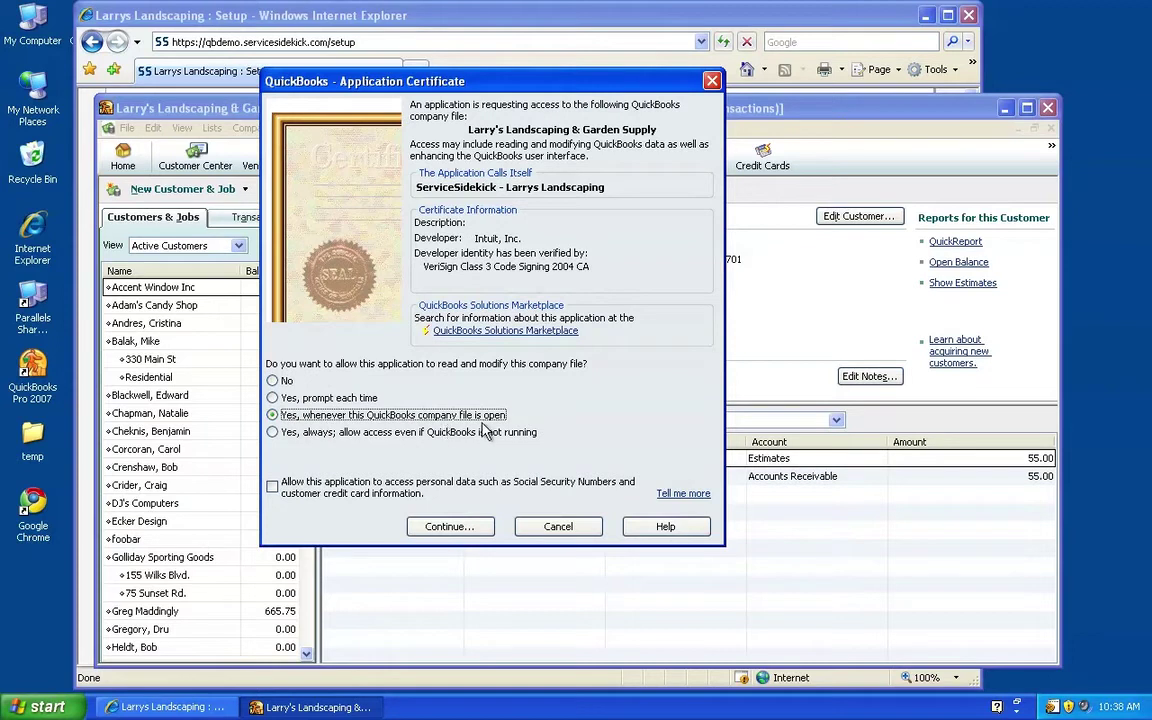
left_click(472, 529)
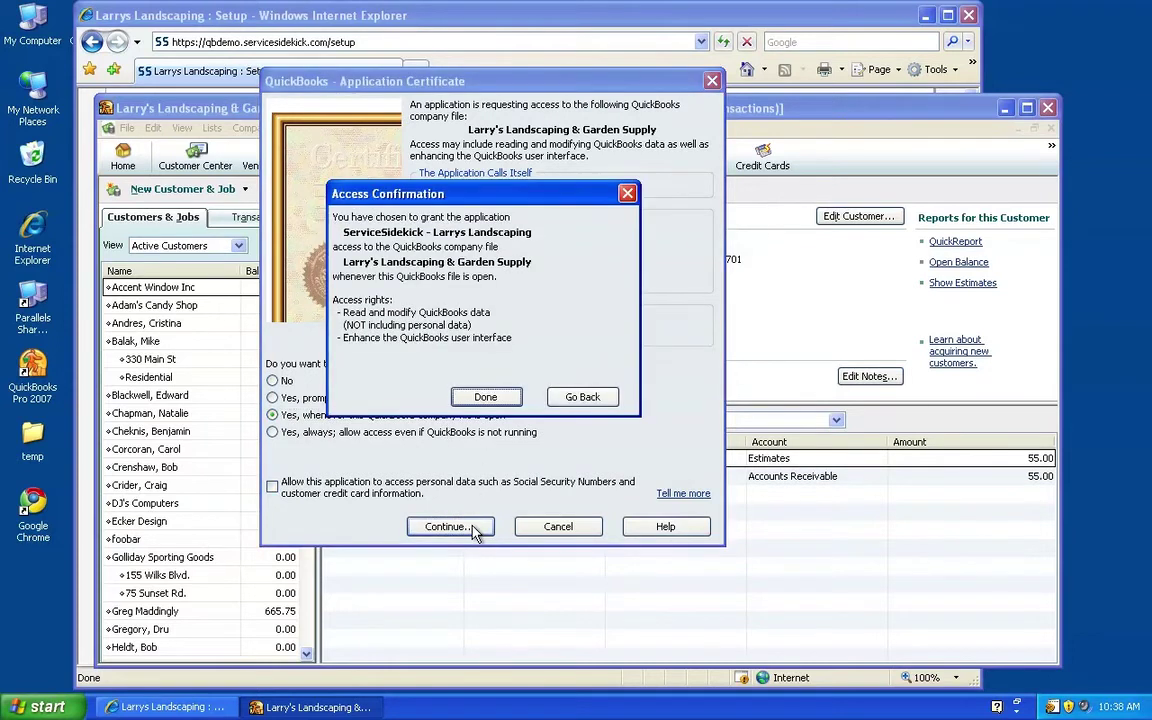
left_click(487, 398)
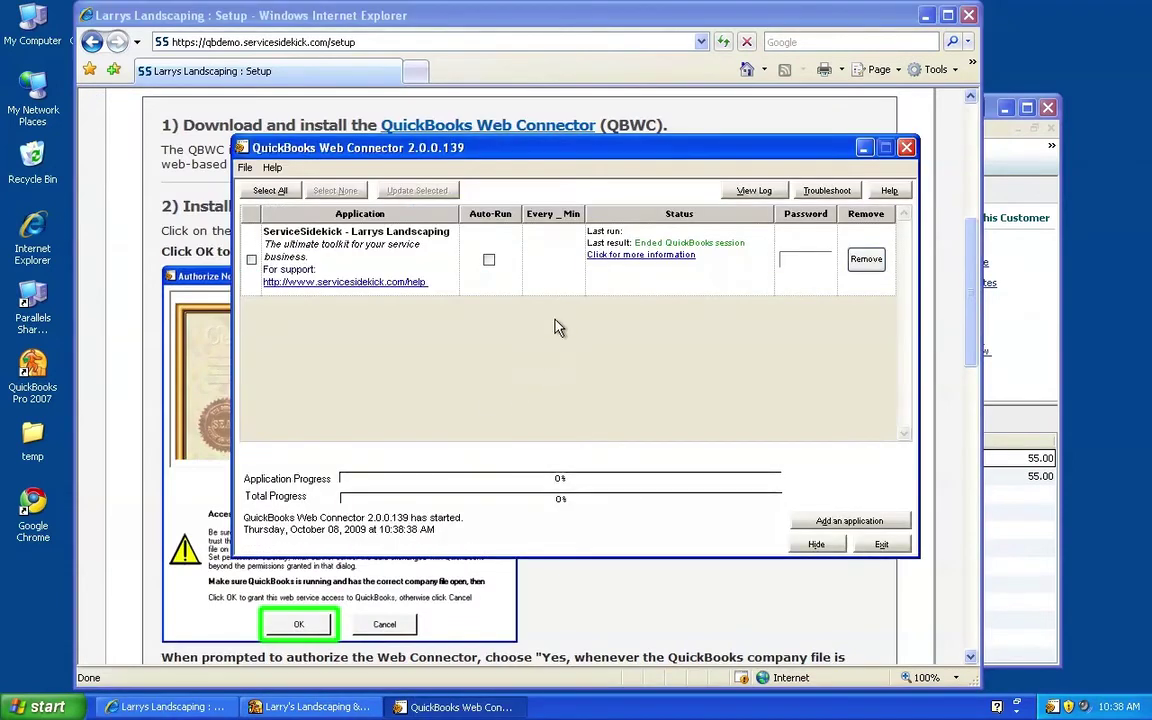
Move the Web Connector window right and scroll the setup page to the password and first-sync steps
left_click_drag(574, 149, 591, 173)
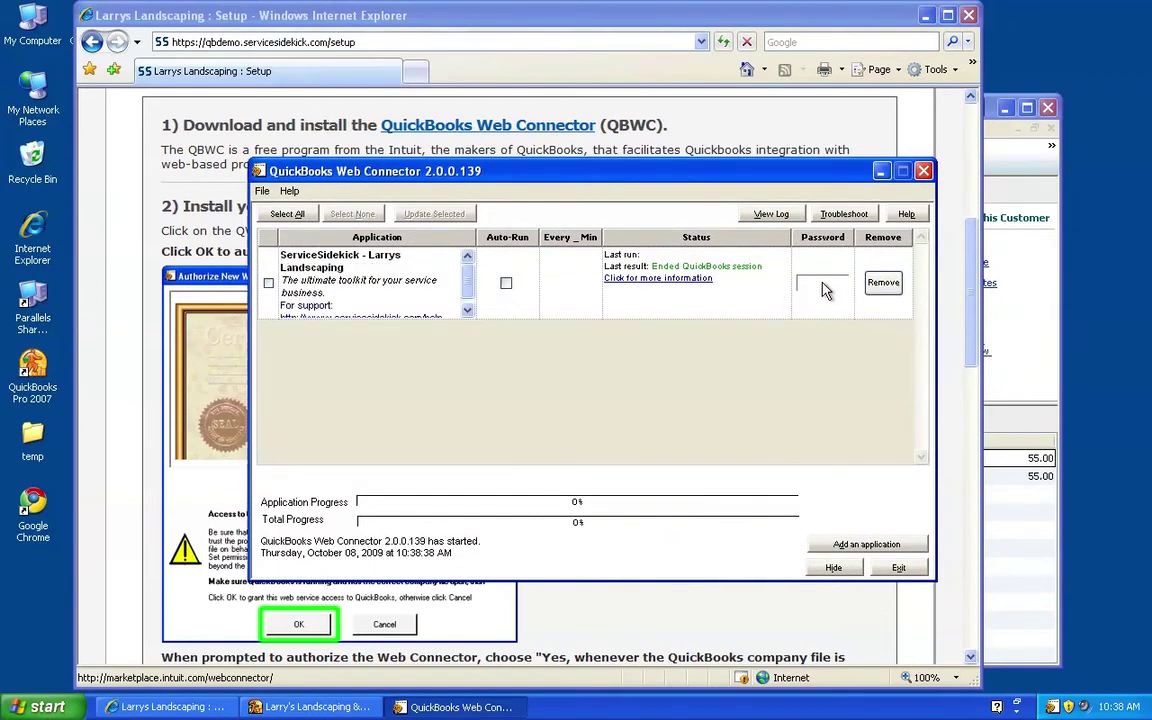
left_click_drag(690, 172, 944, 225)
left_click(848, 162)
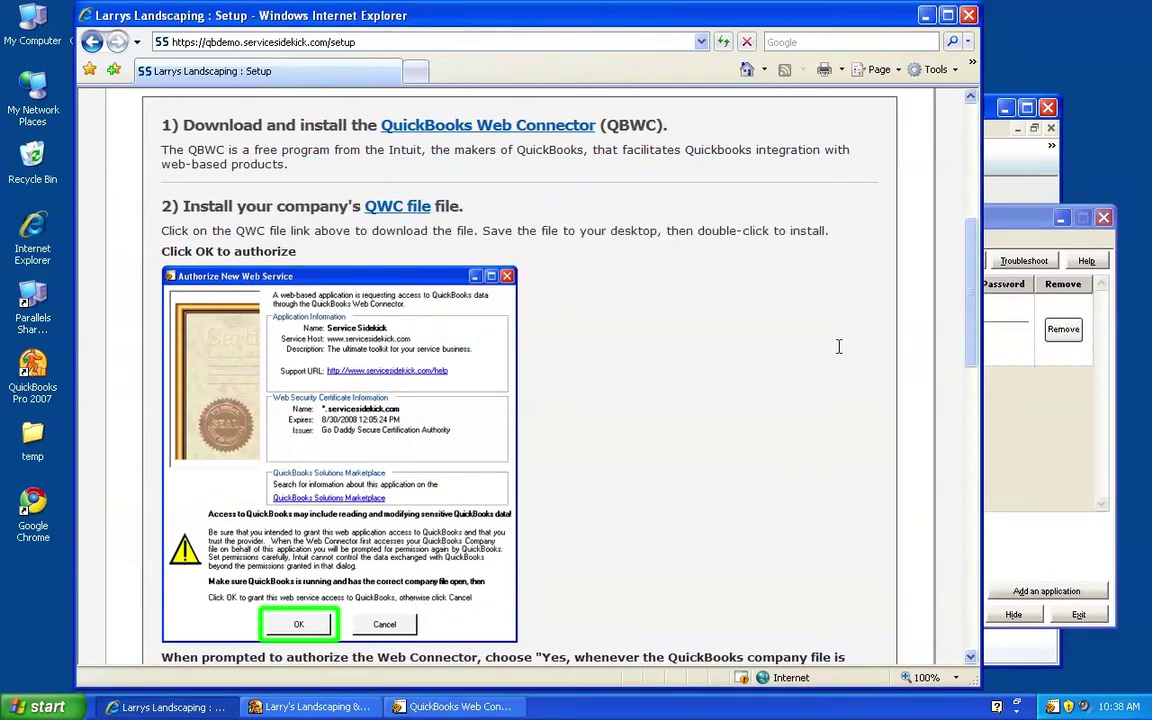
left_click_drag(971, 318, 987, 505)
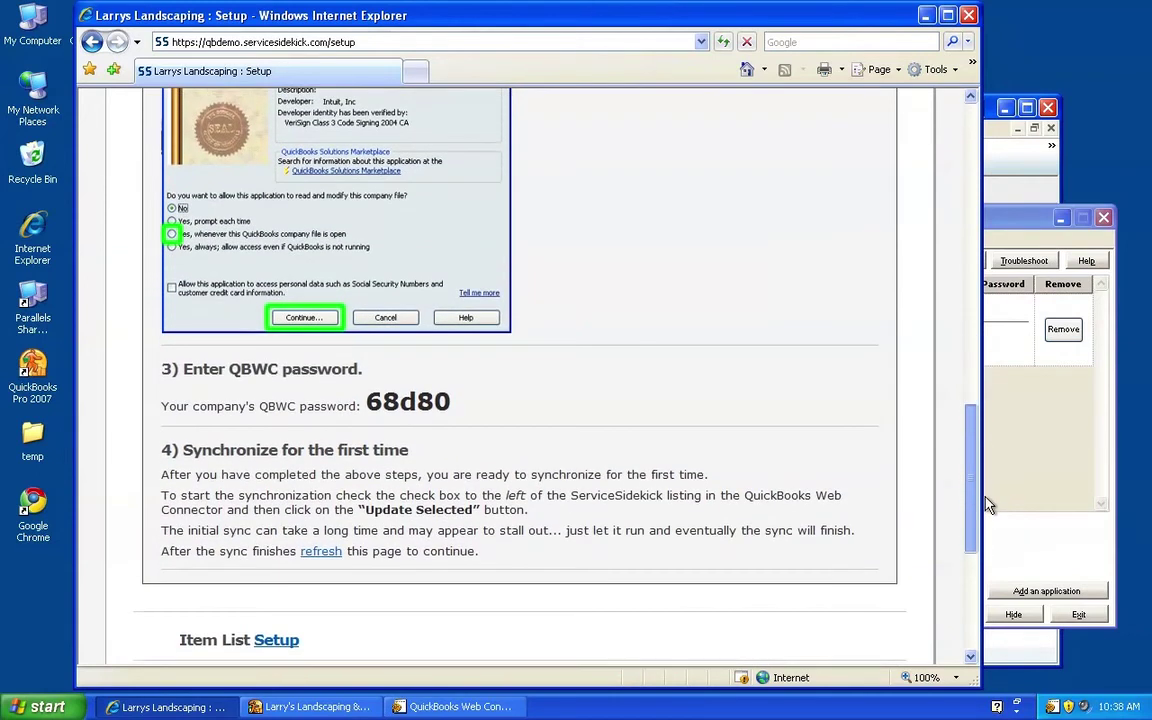
Enter the QBWC password in the ServiceSidekick row's Password cell and confirm saving it
left_click(1012, 334)
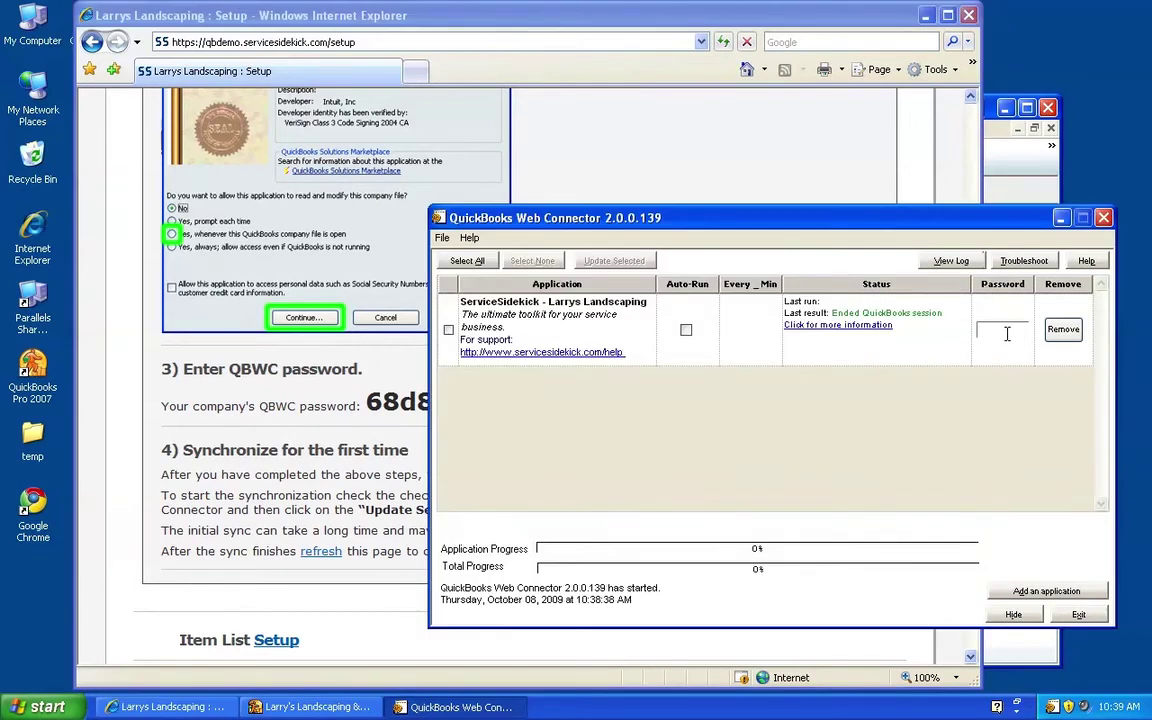
key("Return")
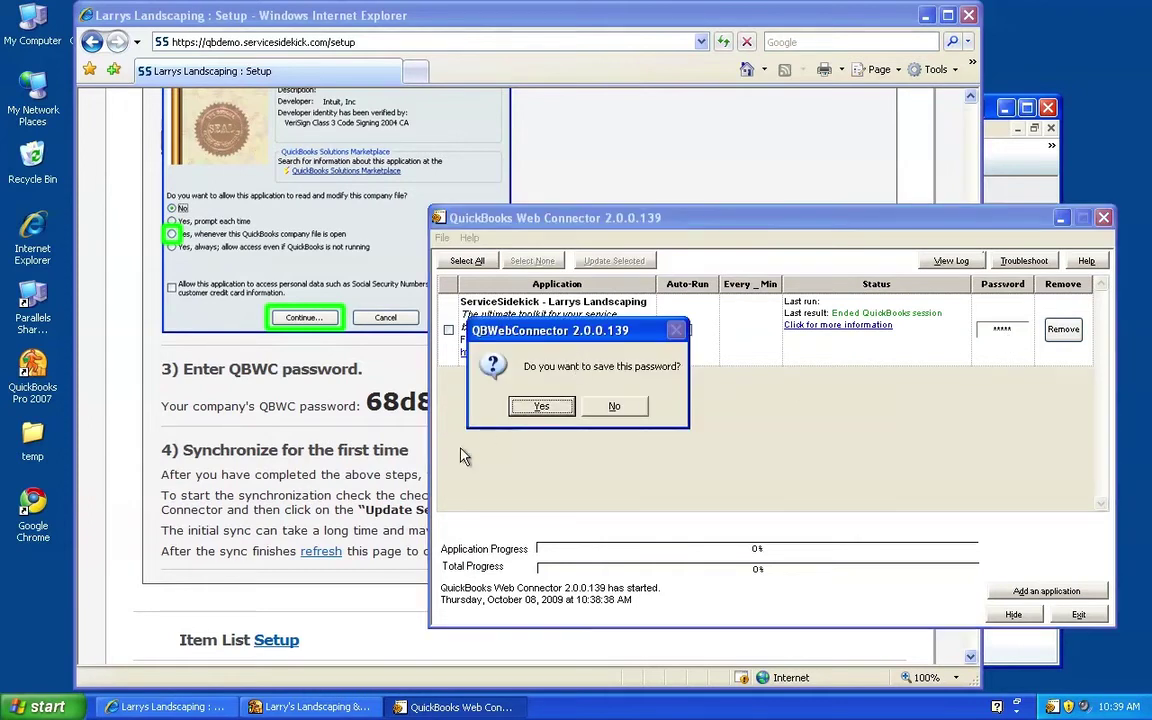
left_click(527, 410)
left_click_drag(712, 227, 479, 207)
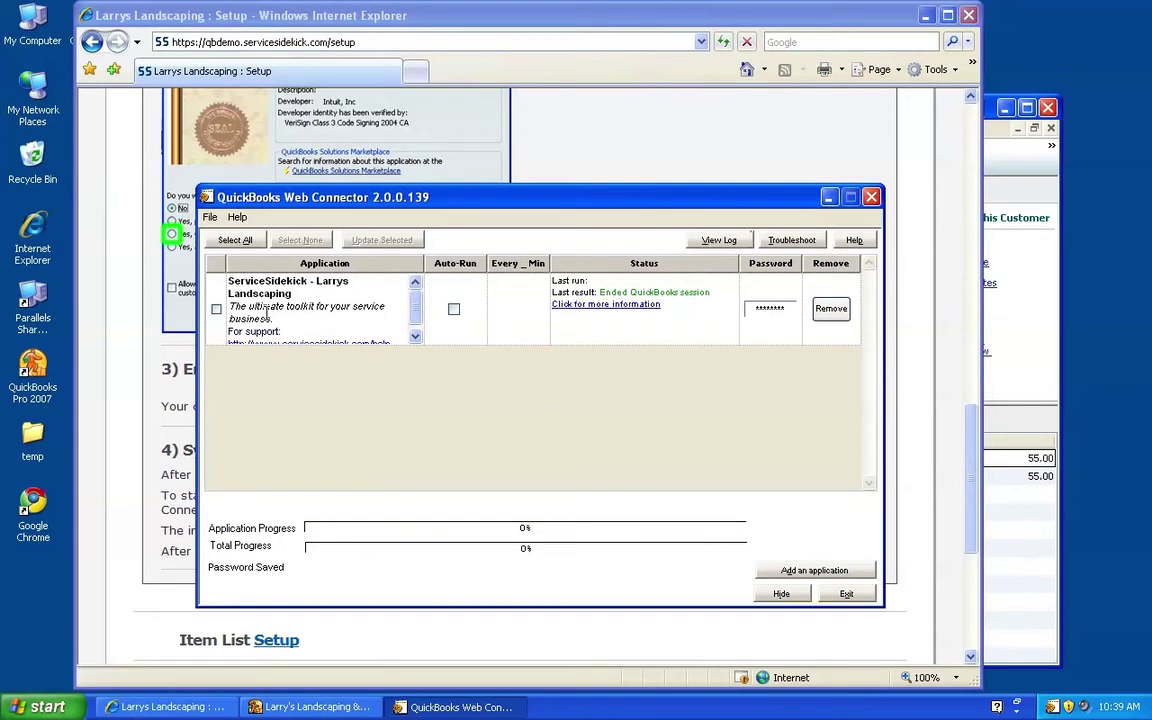
Tick the ServiceSidekick application and run Update Selected, letting the sync progress to 45%
left_click(216, 310)
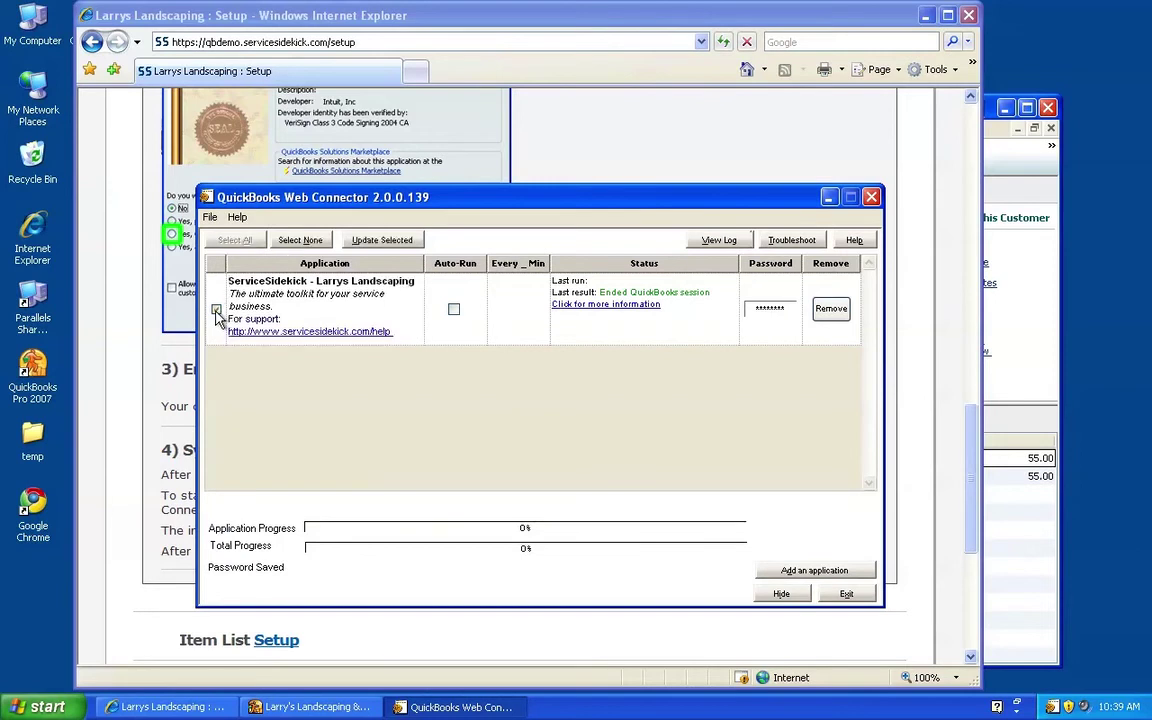
left_click(378, 244)
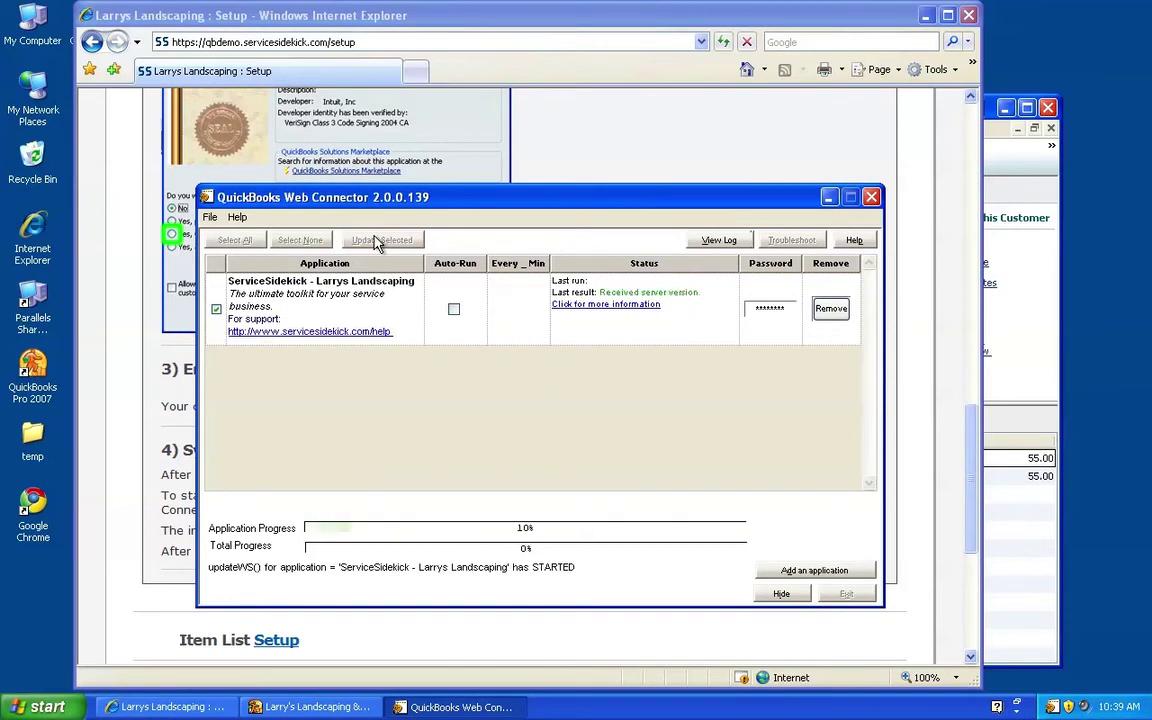
left_click_drag(460, 207, 678, 197)
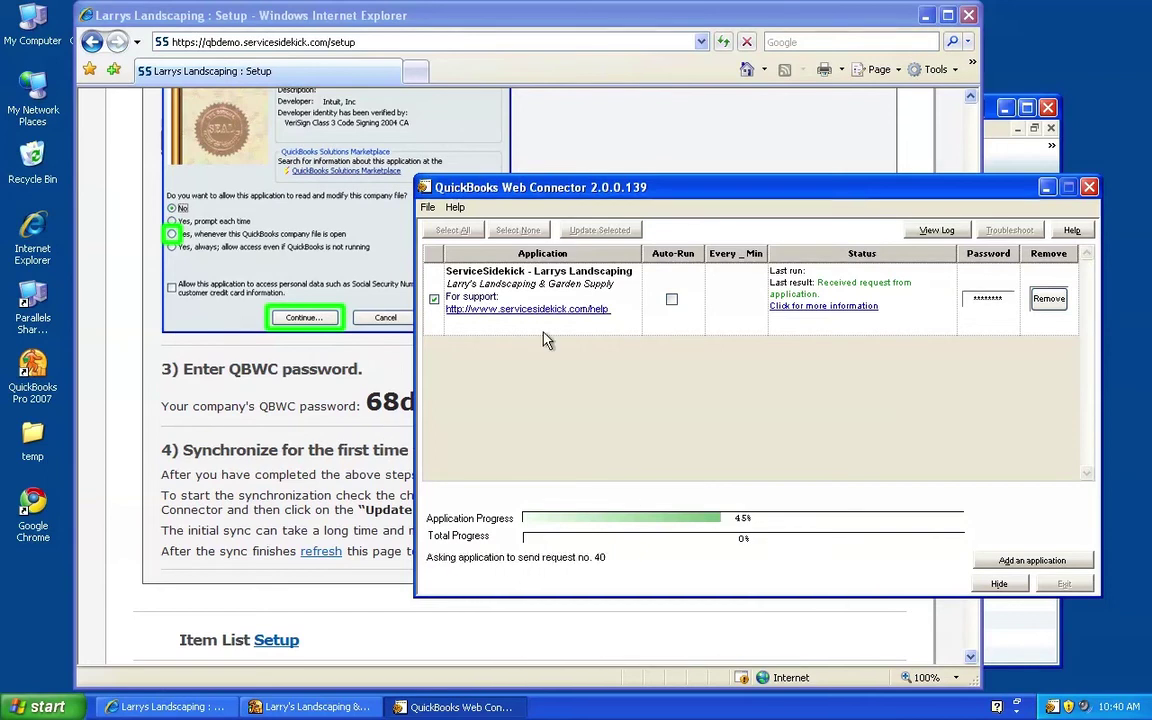
left_click_drag(680, 190, 745, 247)
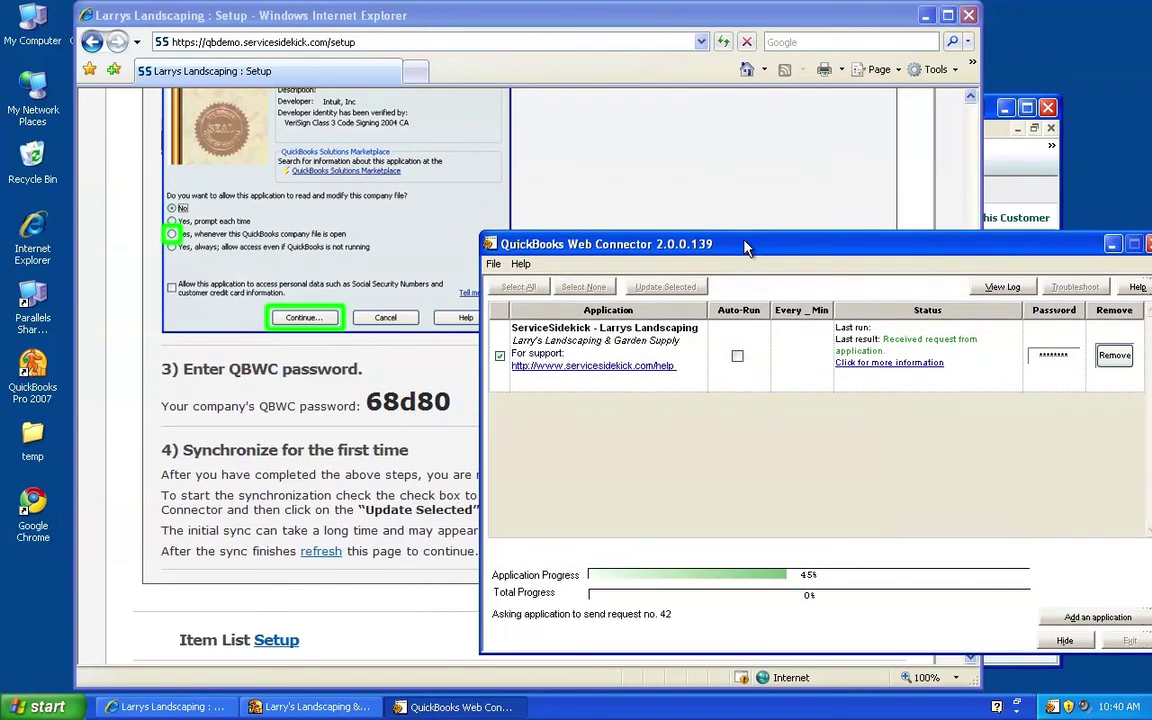
left_click(352, 448)
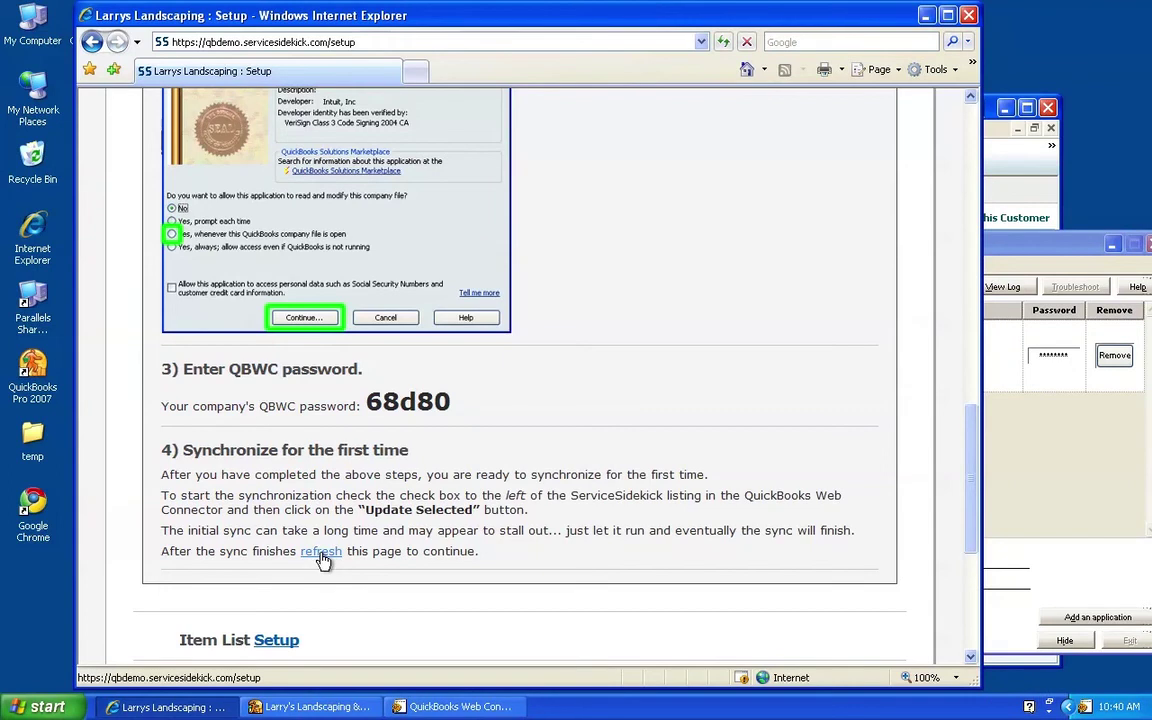
Refresh the setup page and review synced items such as Delivery $15.00 and Design $55.00 in Item List
left_click(321, 552)
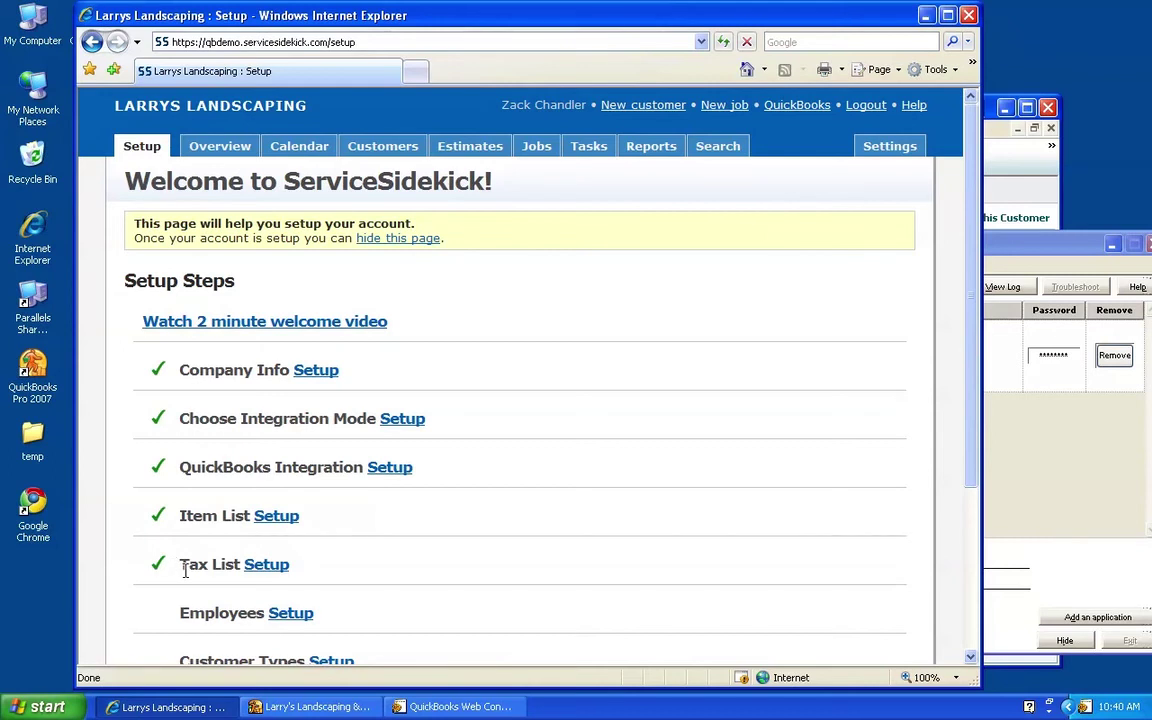
left_click(897, 150)
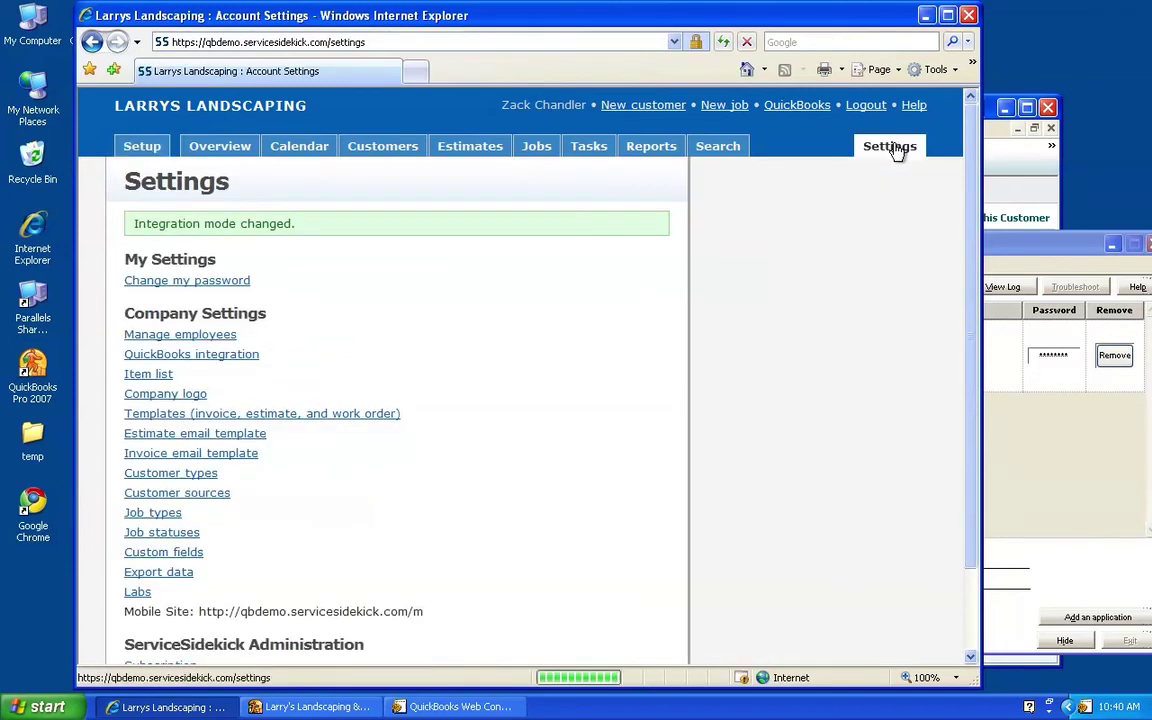
left_click(144, 373)
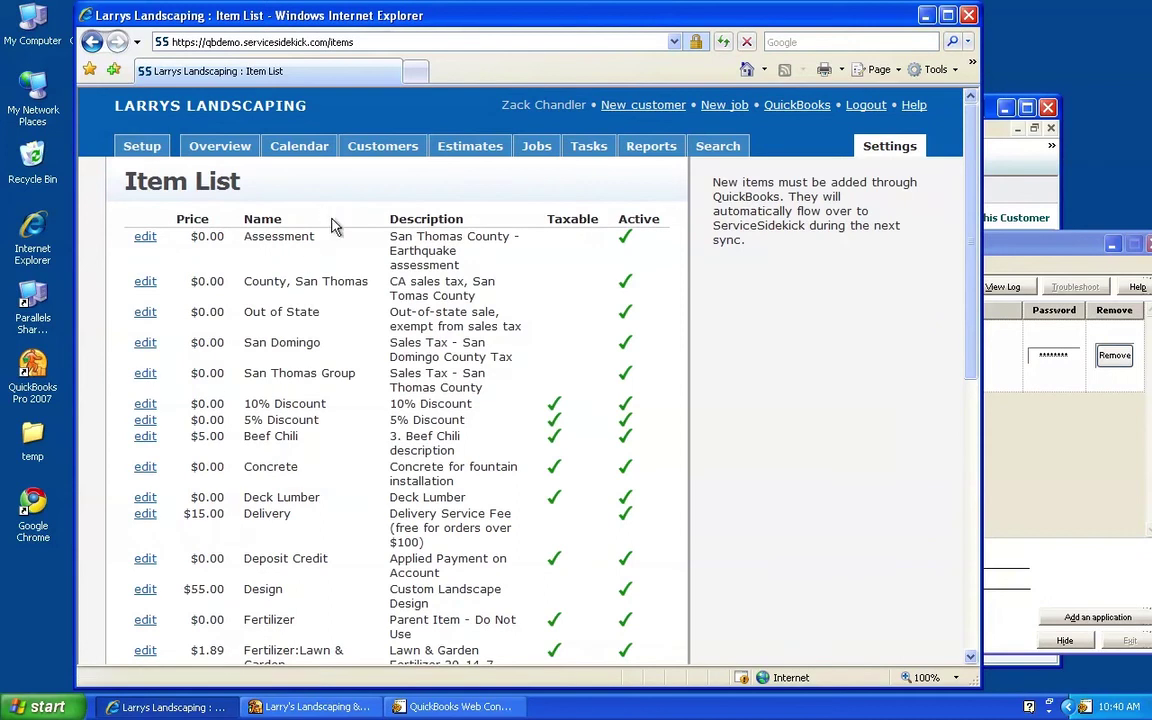
scroll(358, 457, "down", 5)
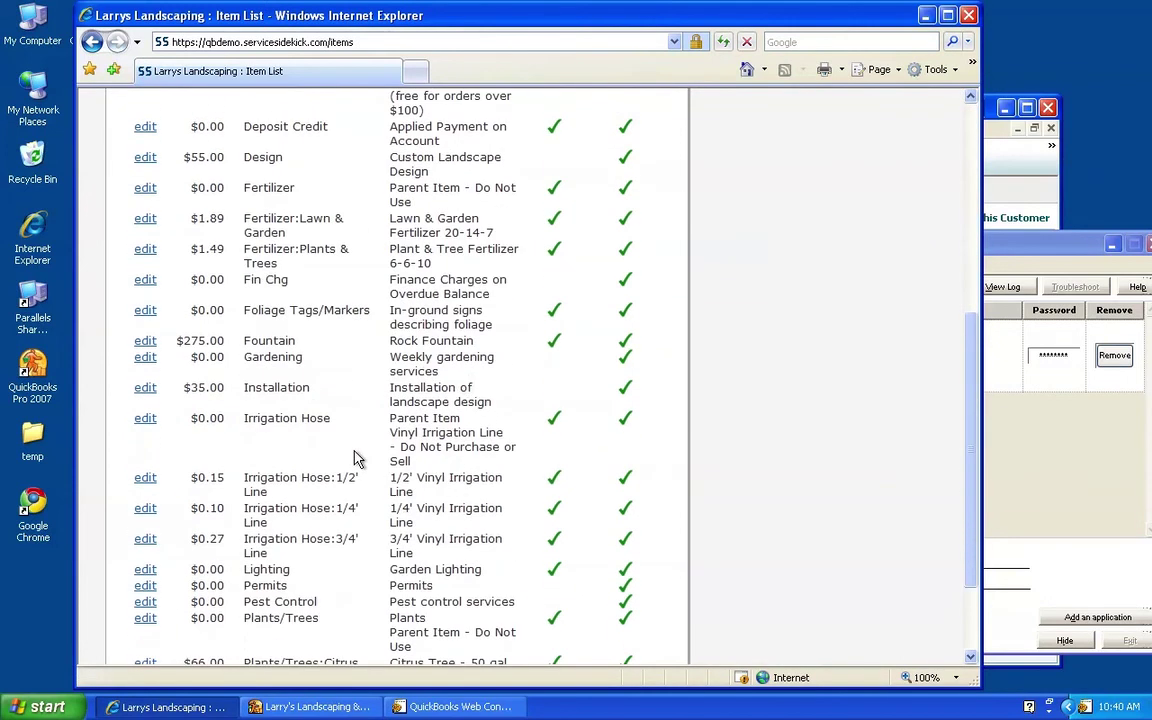
scroll(355, 458, "up", 5)
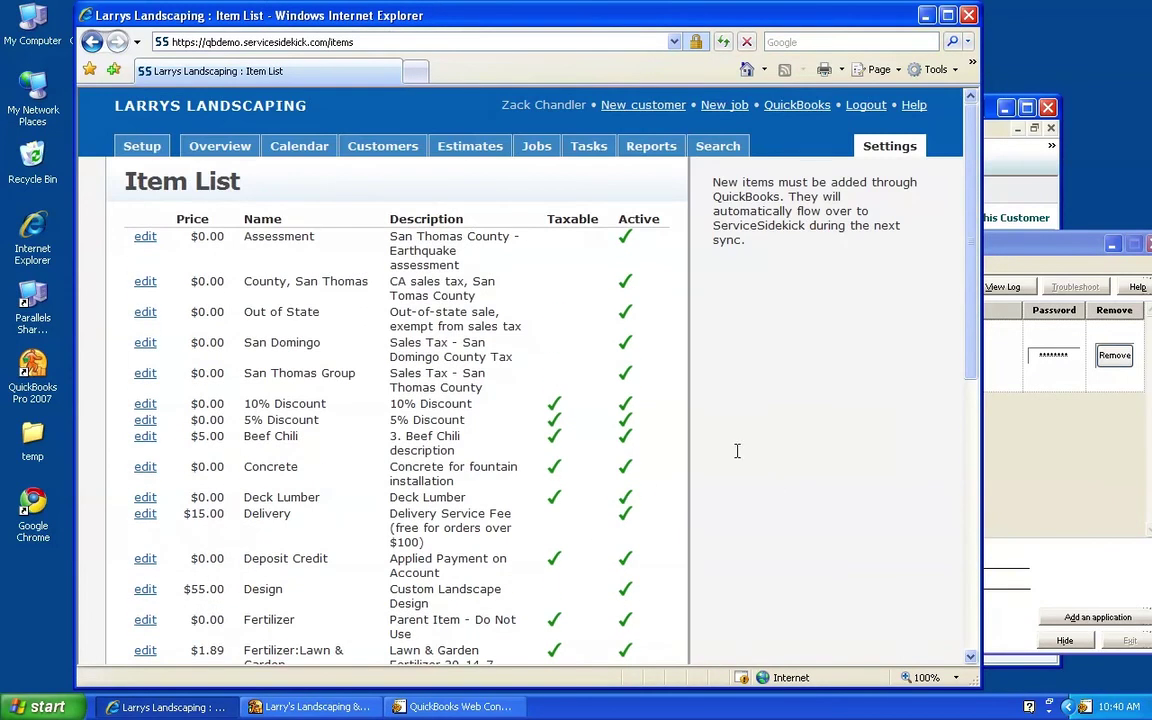
Open Adam's Candy Shop from the Customers list to see its $705.00 balance
left_click(381, 148)
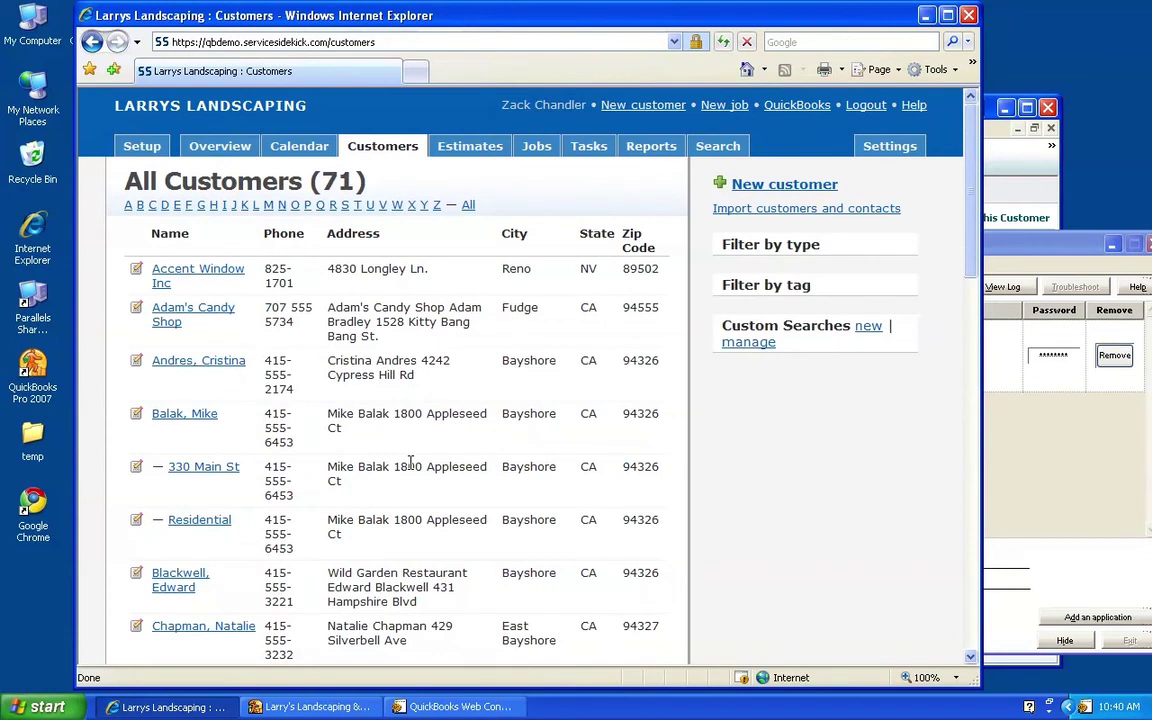
left_click(160, 313)
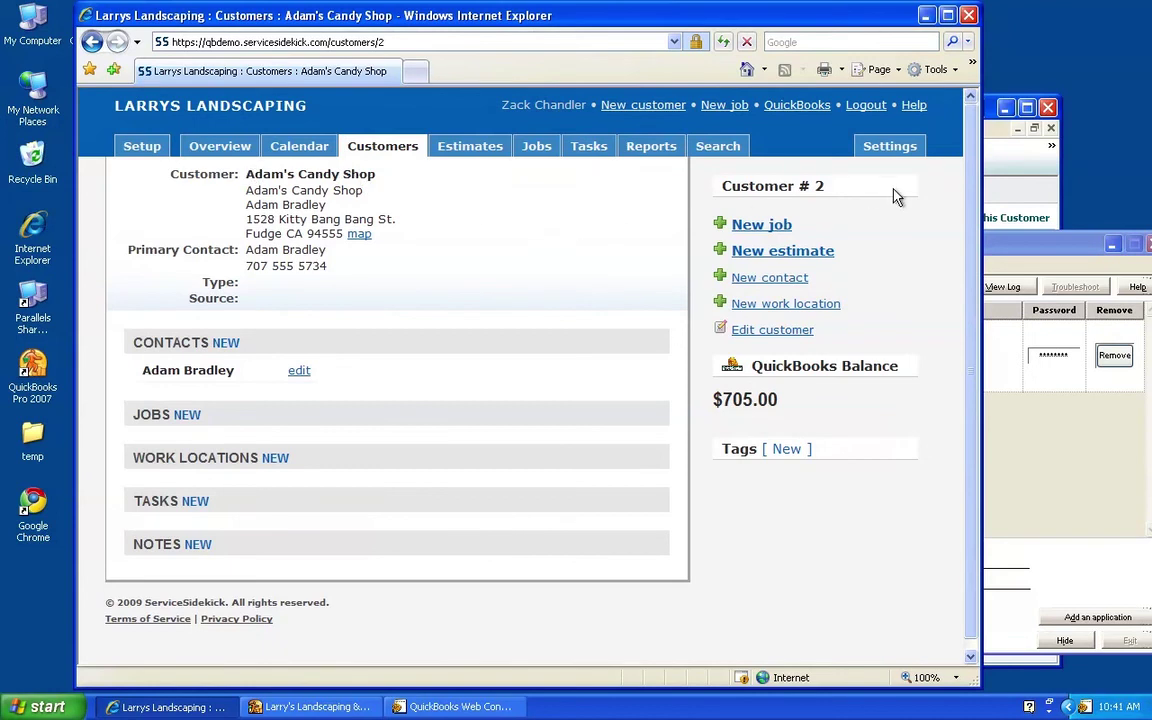
Compare Adam's Candy Shop in QuickBooks (70.50 and 634.50 invoices), then return to ServiceSidekick
left_click(288, 708)
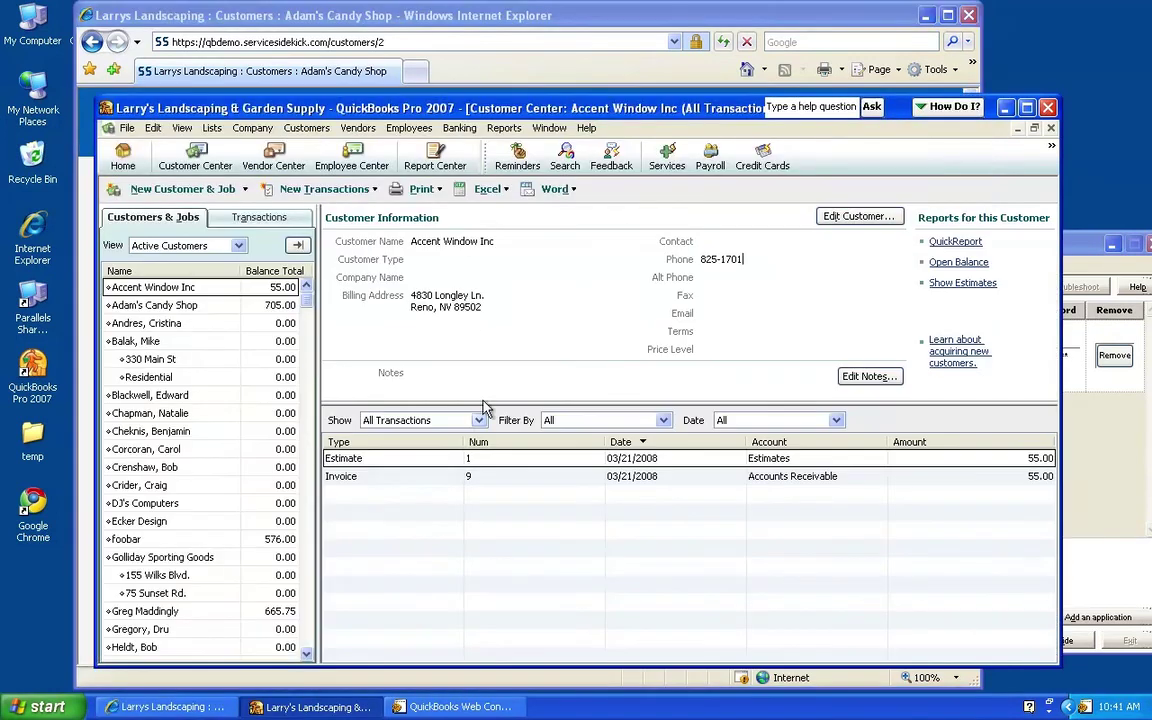
left_click(163, 306)
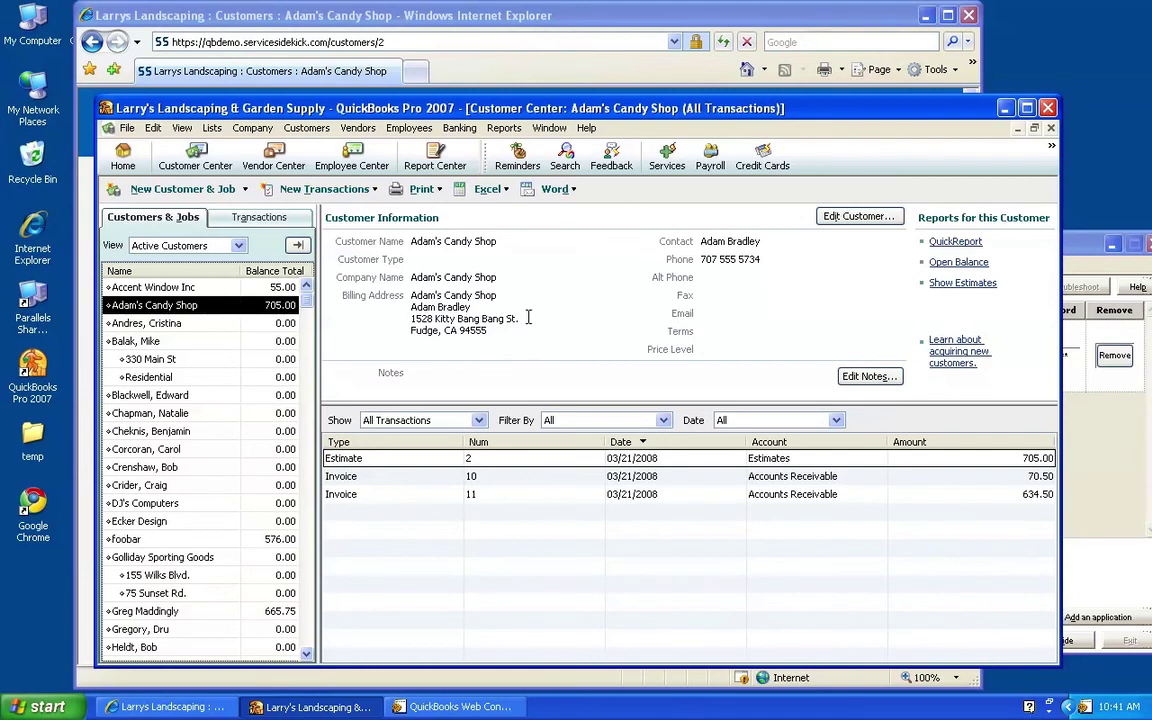
left_click(392, 12)
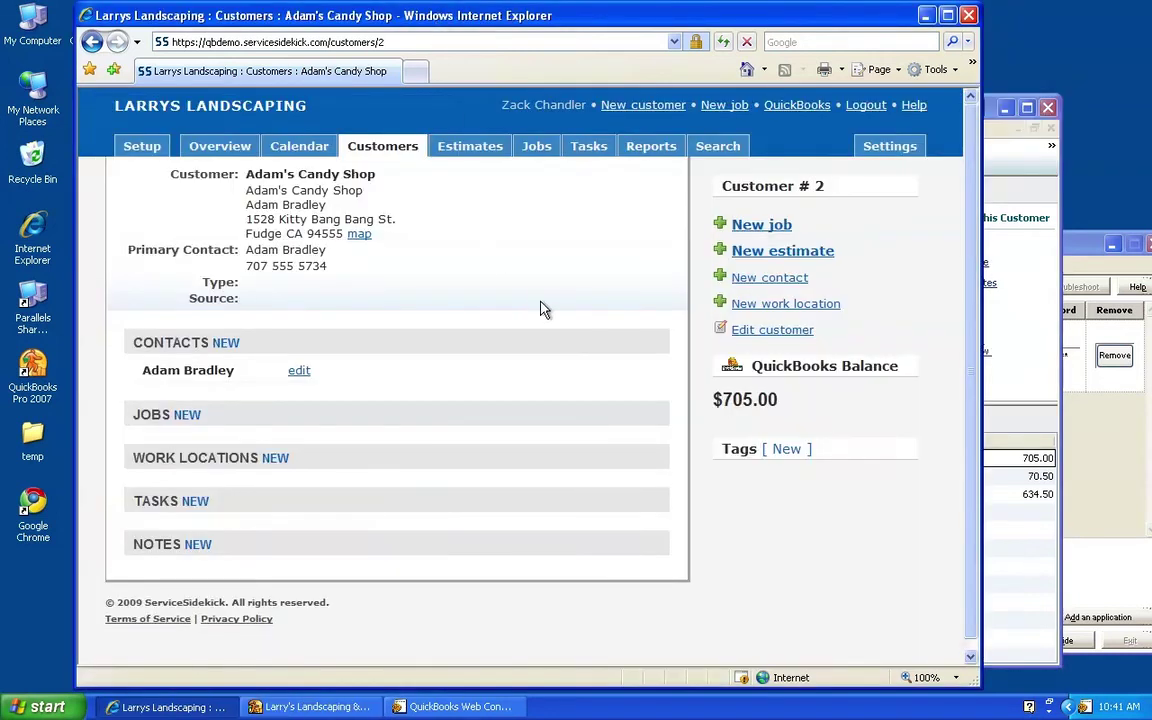
Confirm the Web Connector update finished and reload the customer page to show Invoices #10 and #11
left_click(1075, 405)
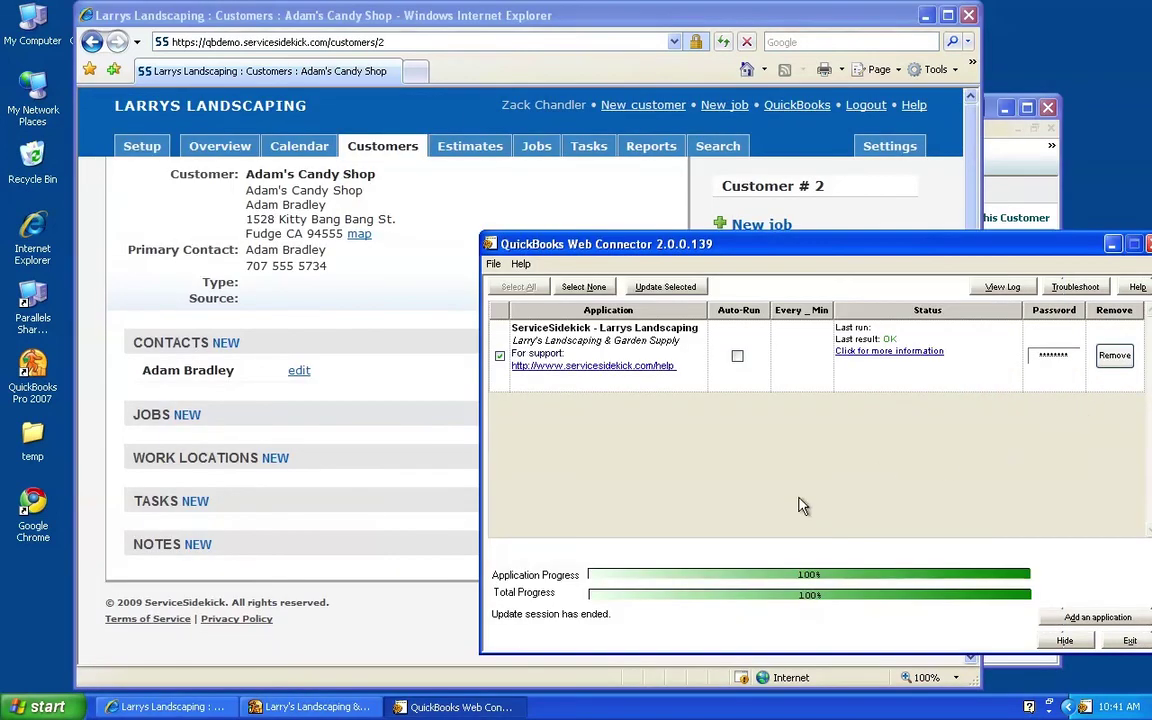
left_click(399, 329)
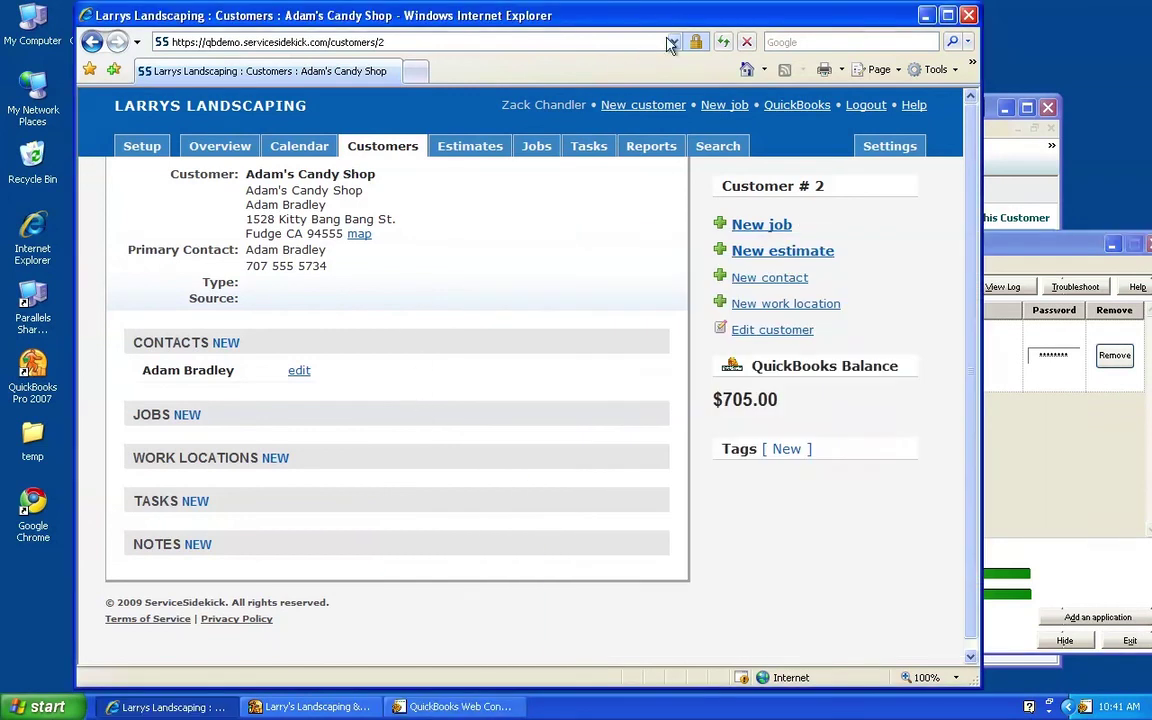
key("F5")
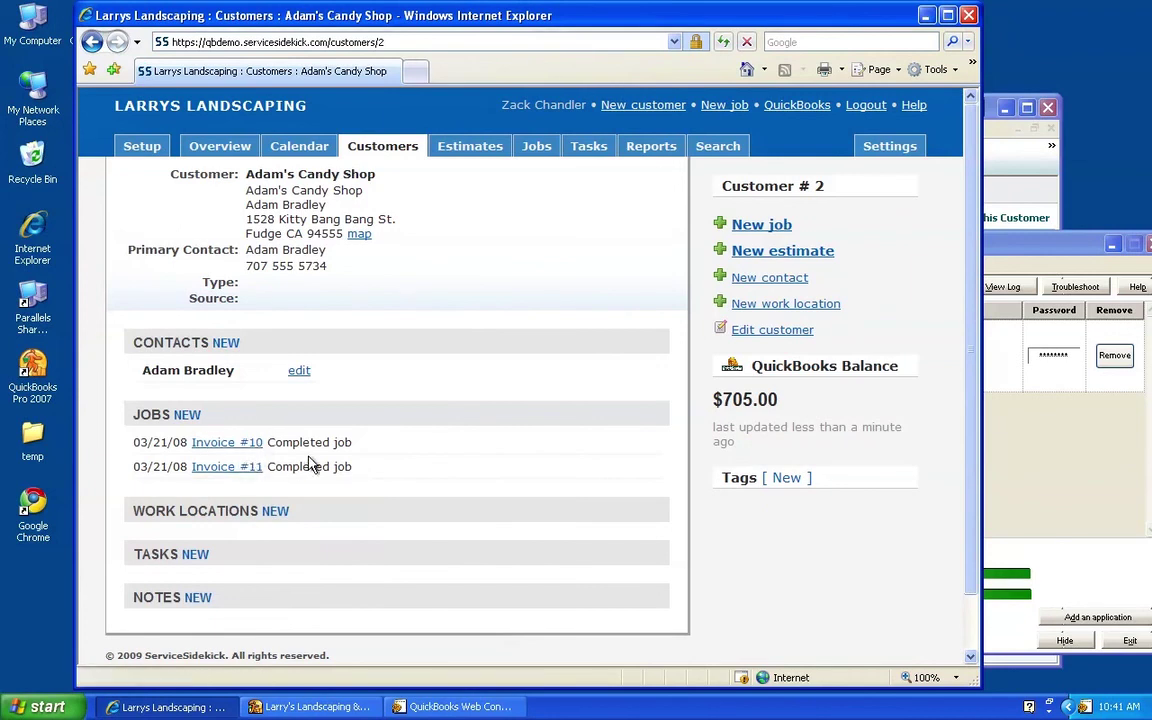
Review the Invoice #10 job, go to Setup, and center the Web Connector window
left_click(256, 450)
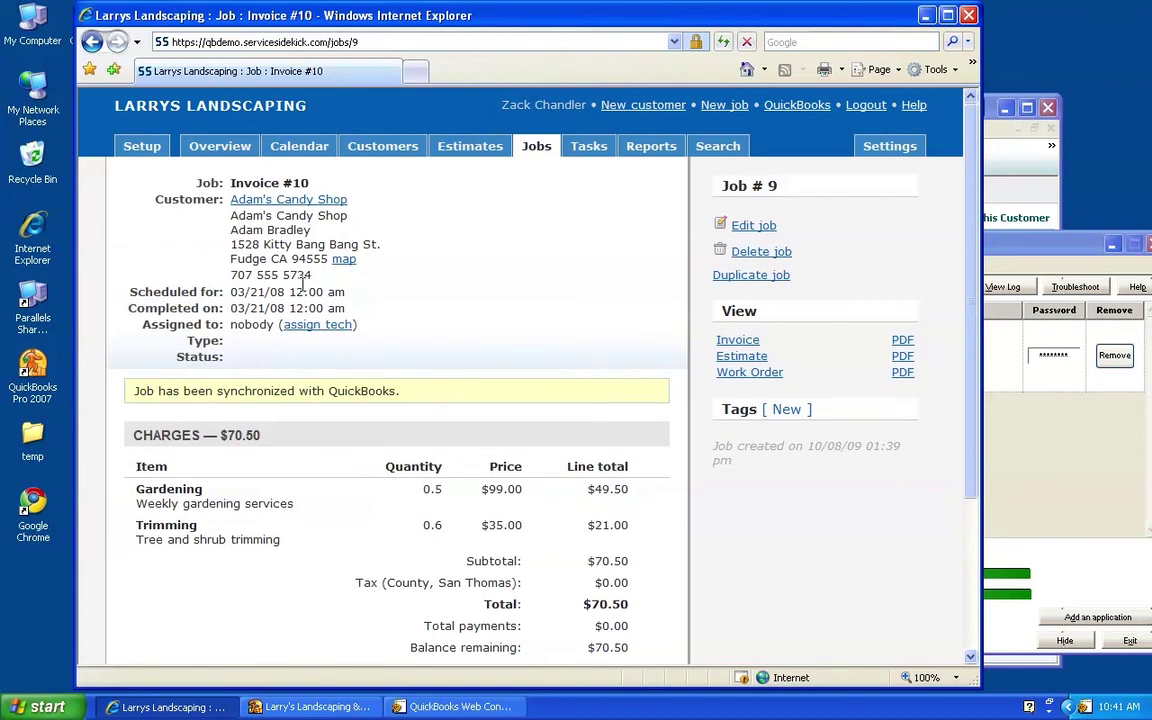
left_click(142, 150)
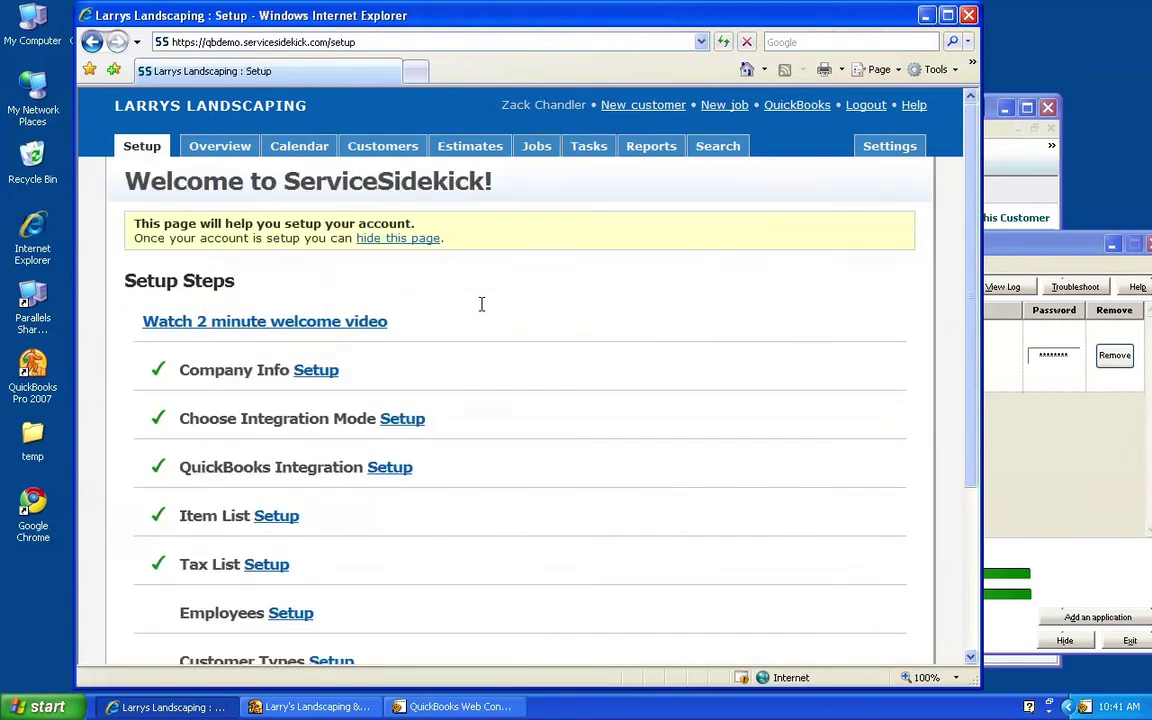
left_click_drag(1033, 248, 757, 241)
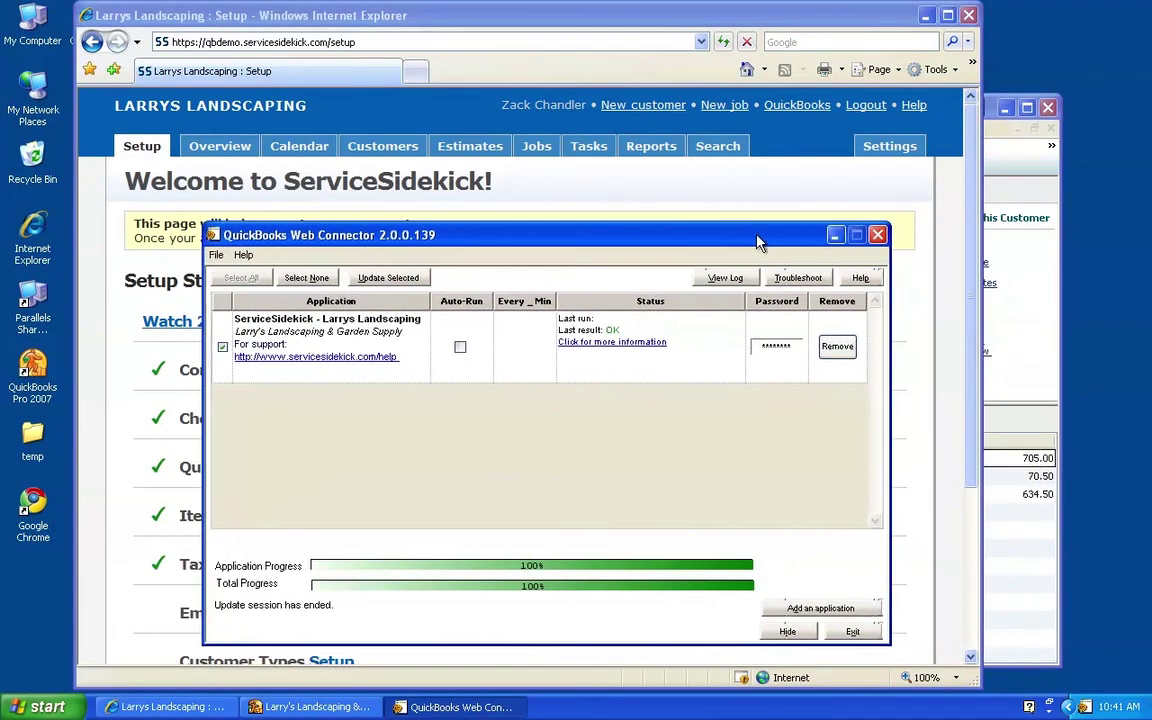
Exit the Web Connector and open the QuickBooks File menu toward Update Web Services
left_click(855, 632)
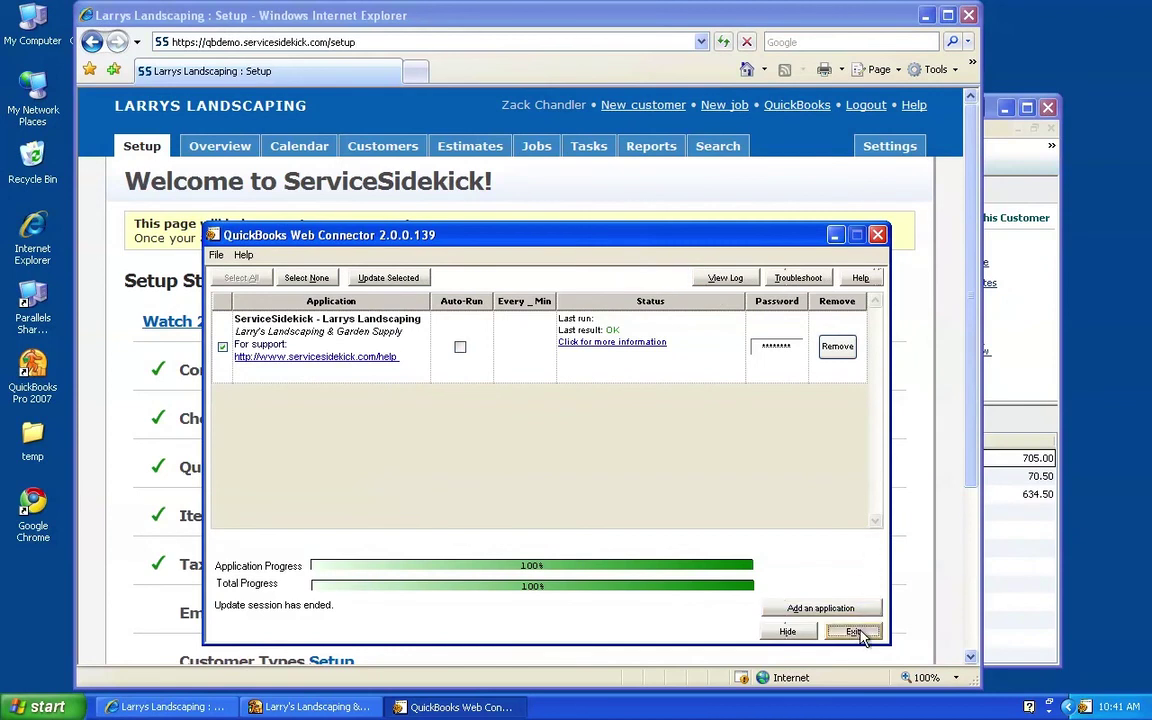
left_click(363, 708)
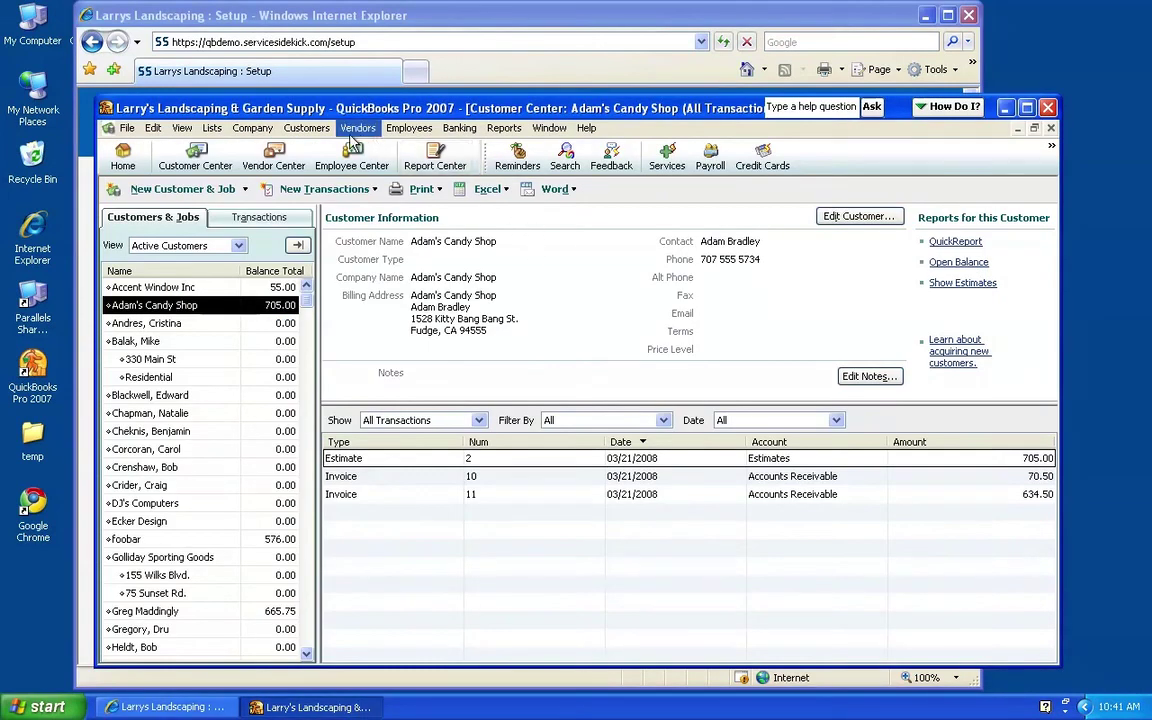
left_click(127, 130)
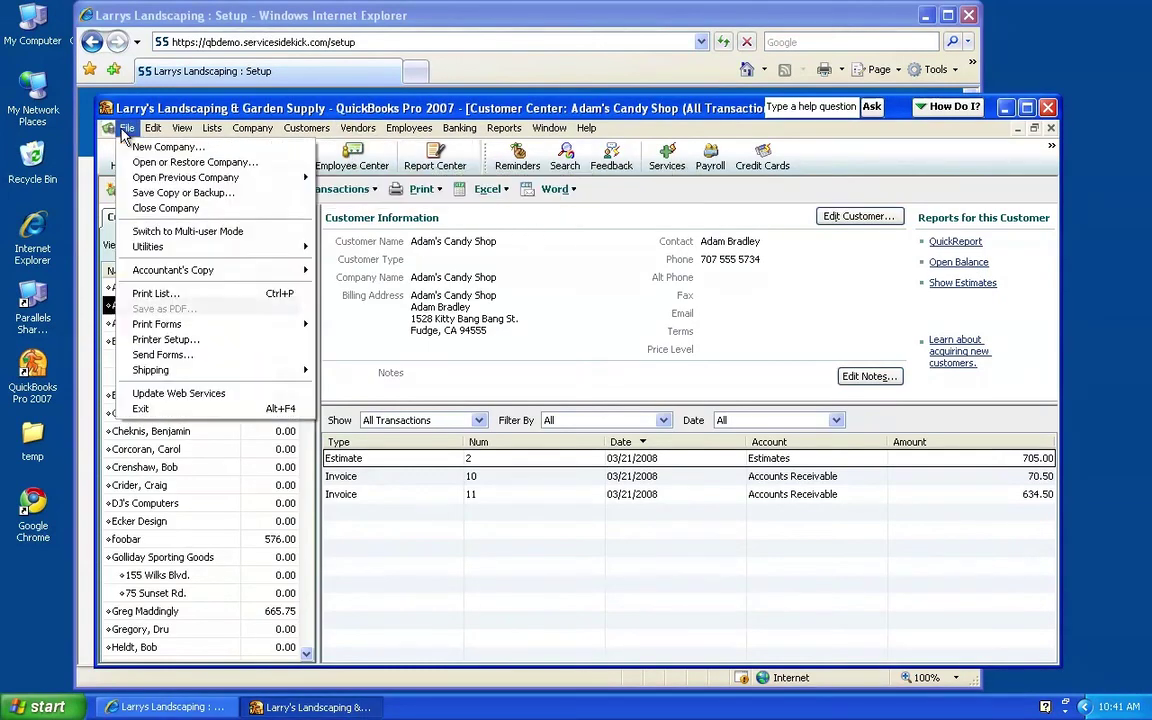